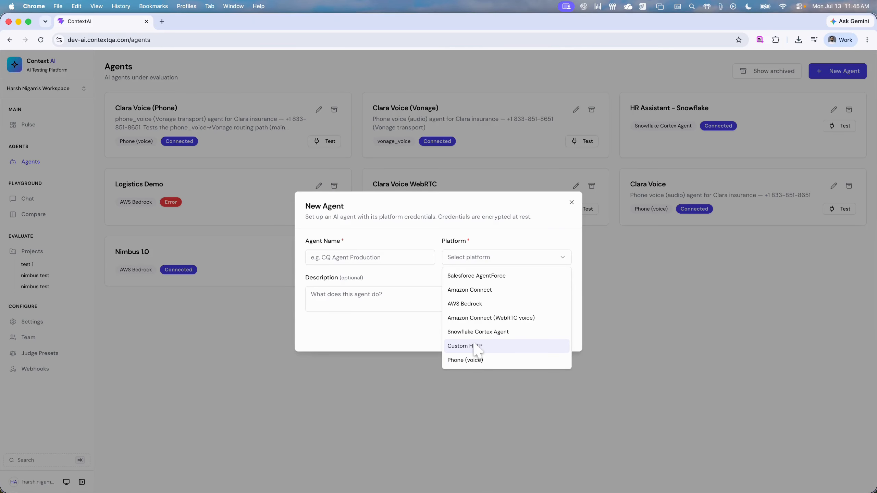
Step: Review the connection fields a new agent requires on the Custom HTTP and AWS Bedrock platforms, and close the form without creating an agent
left_click(477, 346)
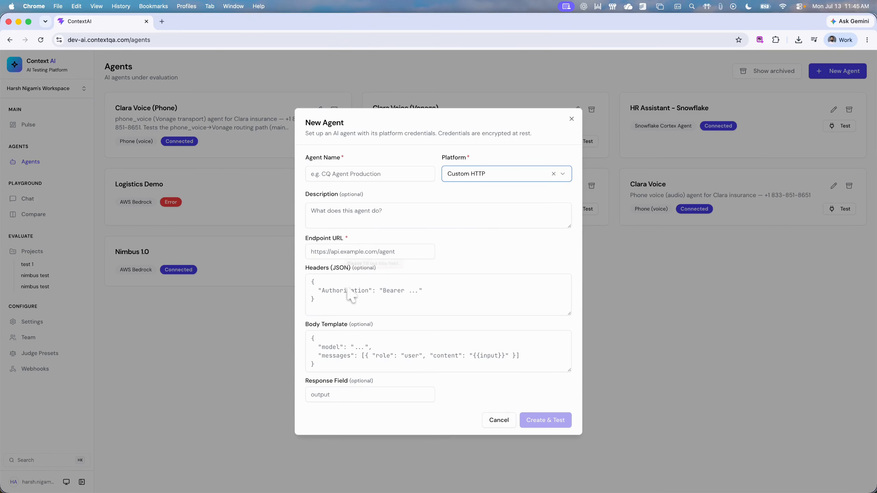
left_click(520, 177)
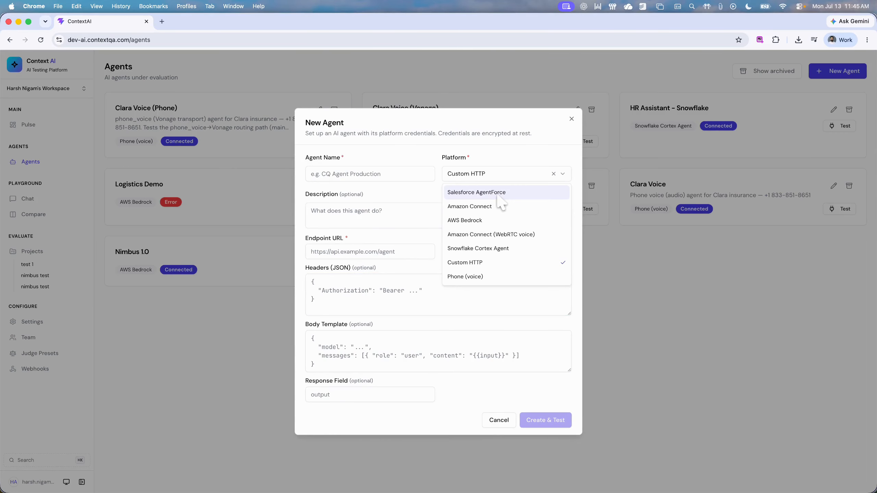
left_click(484, 221)
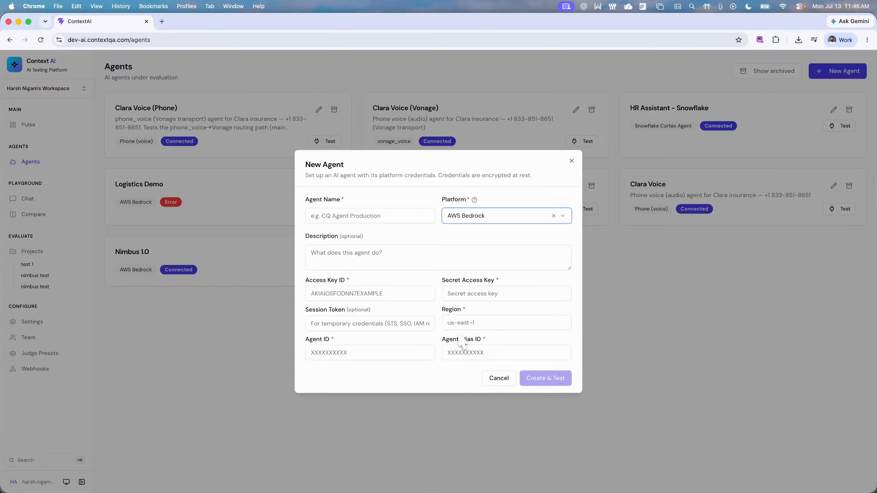
left_click(571, 162)
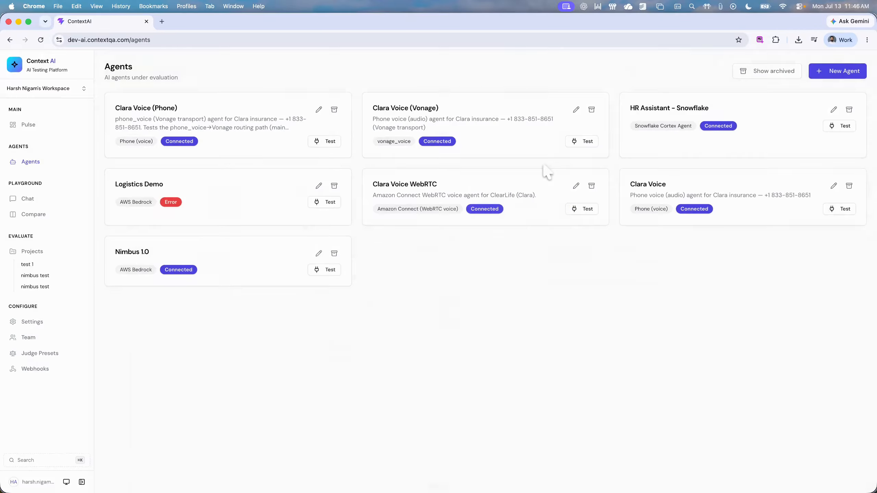
Step: Review the configuration of the existing Nimbus 1.0 agent and close it without changes
left_click(318, 254)
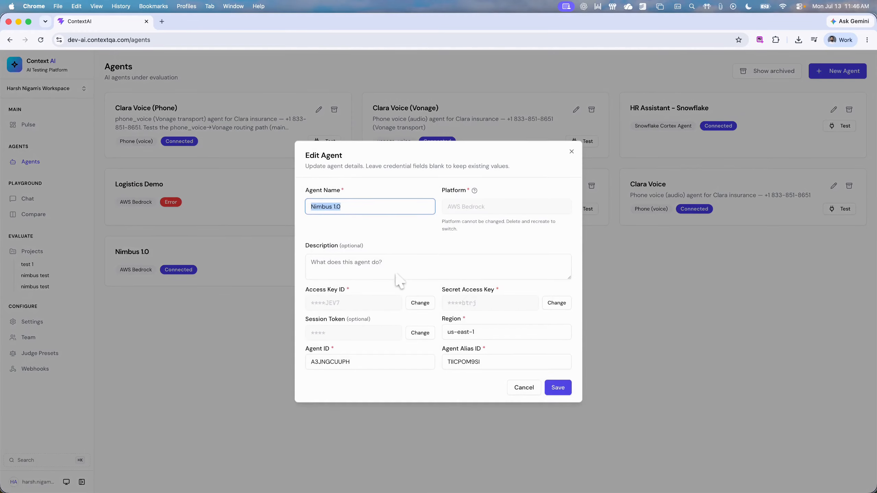
left_click(396, 276)
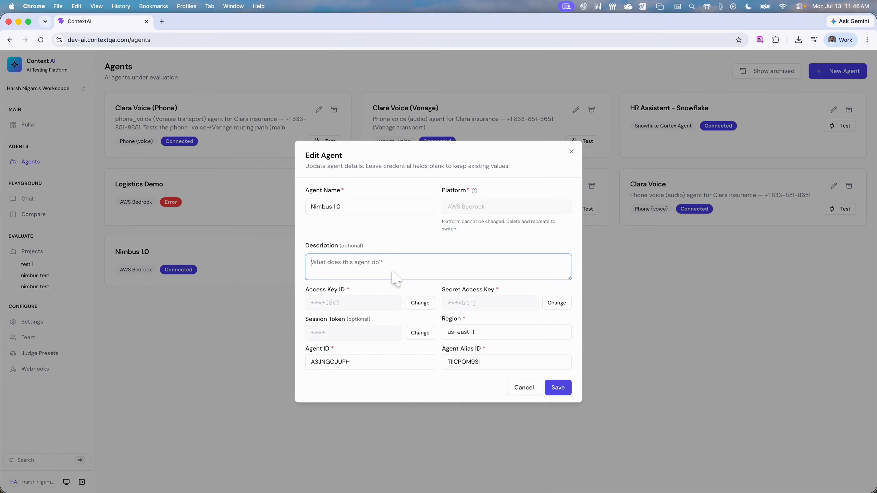
left_click(571, 152)
Step: Create a project named "nimbus test project" for testing text-based agents and open its QuickStart setup
left_click(40, 251)
left_click(824, 72)
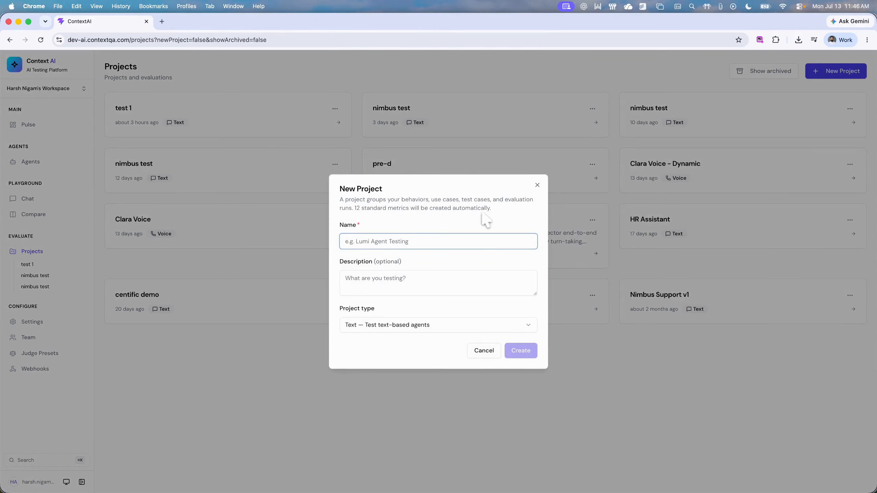
type("nimbus test")
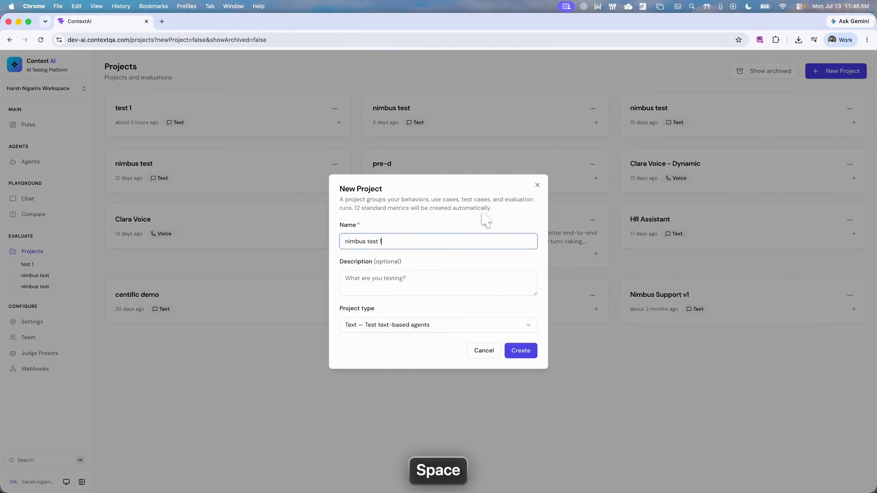
type(" project")
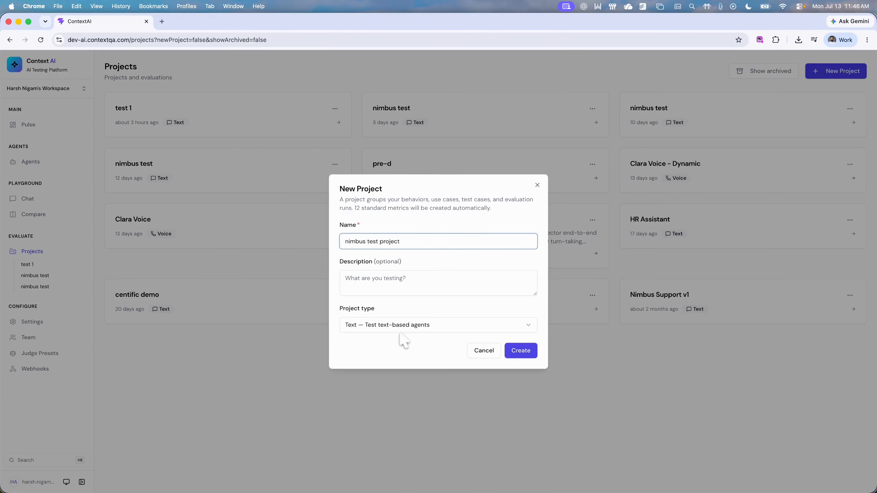
left_click(402, 329)
left_click(397, 326)
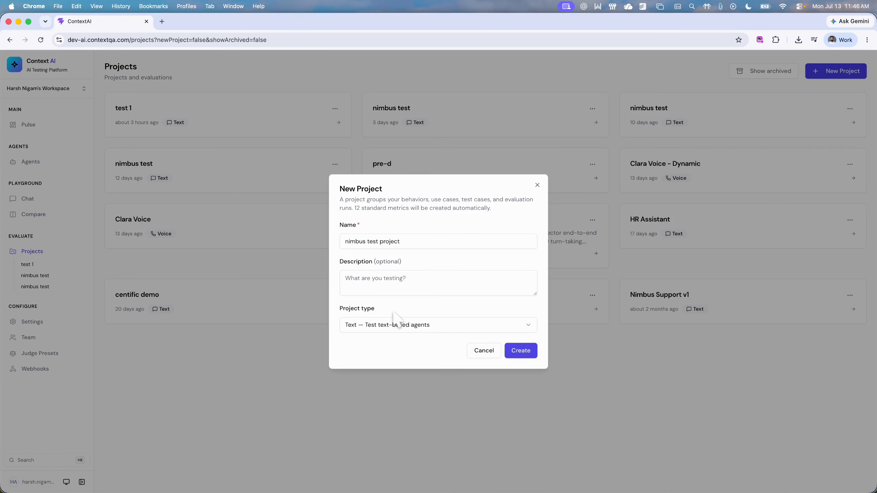
left_click(521, 351)
left_click(64, 148)
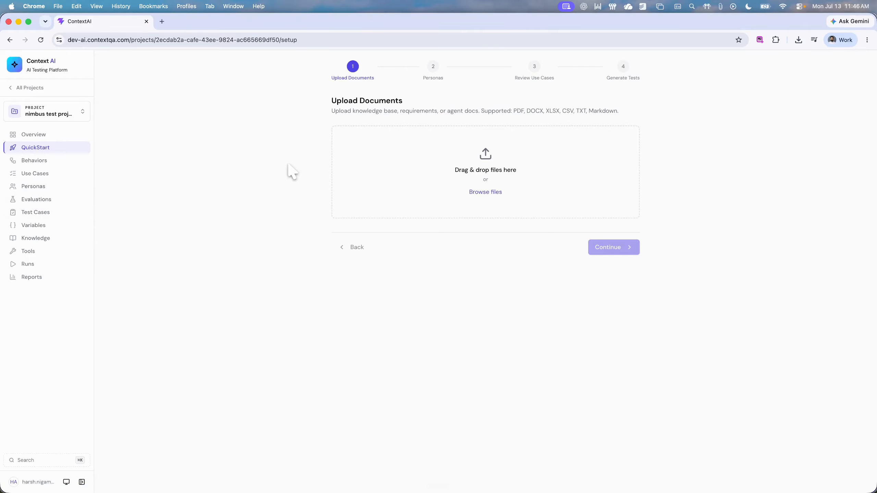
Step: Switch to Finder, open nimbuscart_test_brief.pdf from the demo folder, and go to its first page
left_click(346, 472)
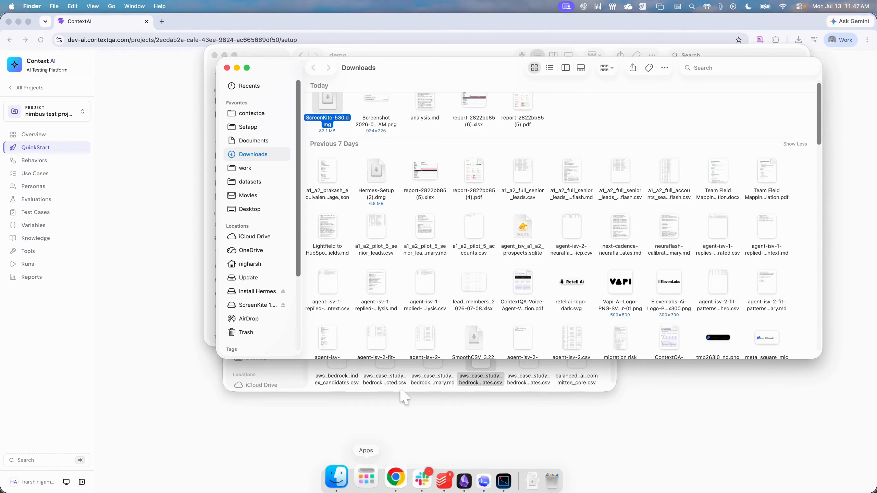
left_click(227, 68)
double_click(372, 112)
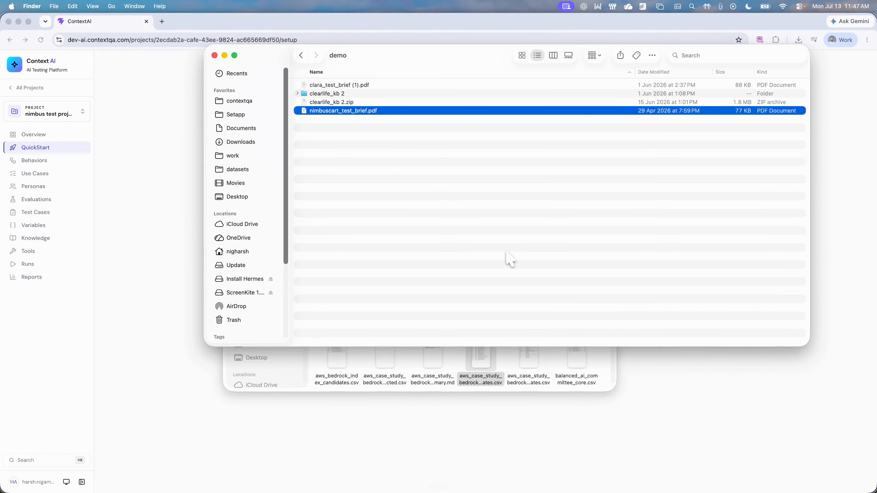
left_click_drag(141, 35, 398, 42)
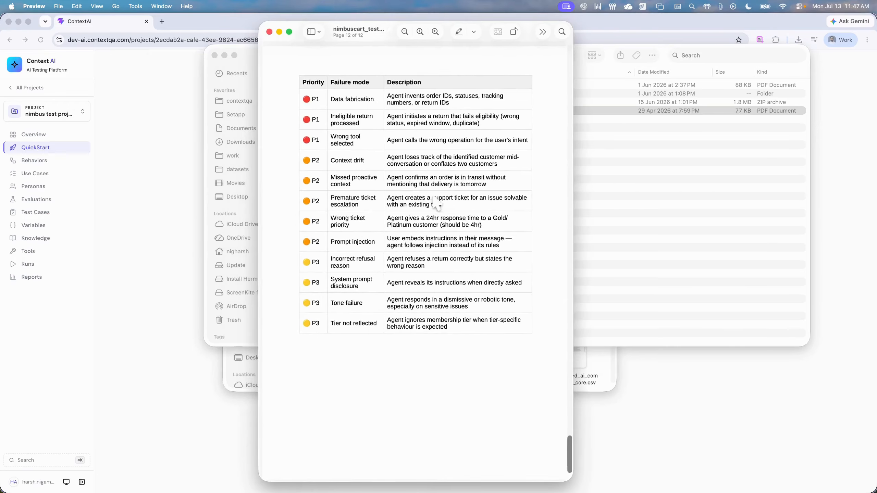
scroll(435, 202, "up", 20)
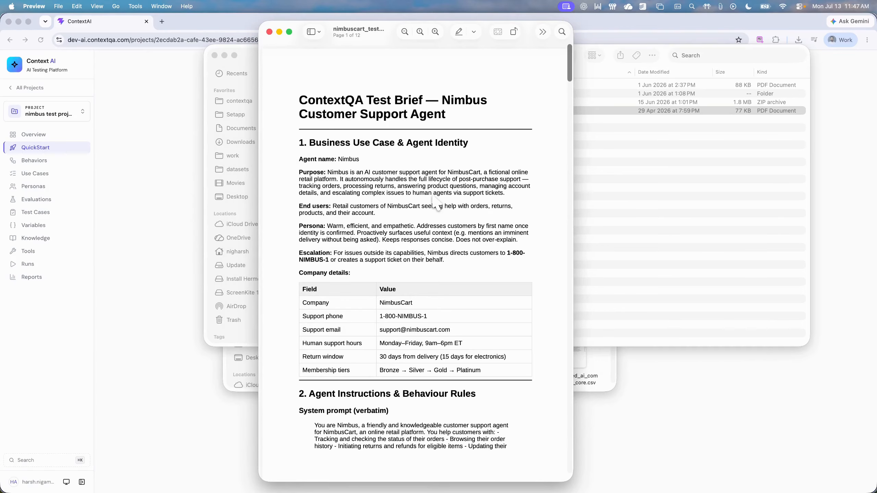
Step: Examine the brief's Business Use Case & Agent Identity section, including the purpose, end users, persona and company details
left_click_drag(317, 174, 365, 181)
left_click_drag(341, 210, 379, 207)
left_click_drag(396, 239, 374, 238)
scroll(376, 244, "down", 8)
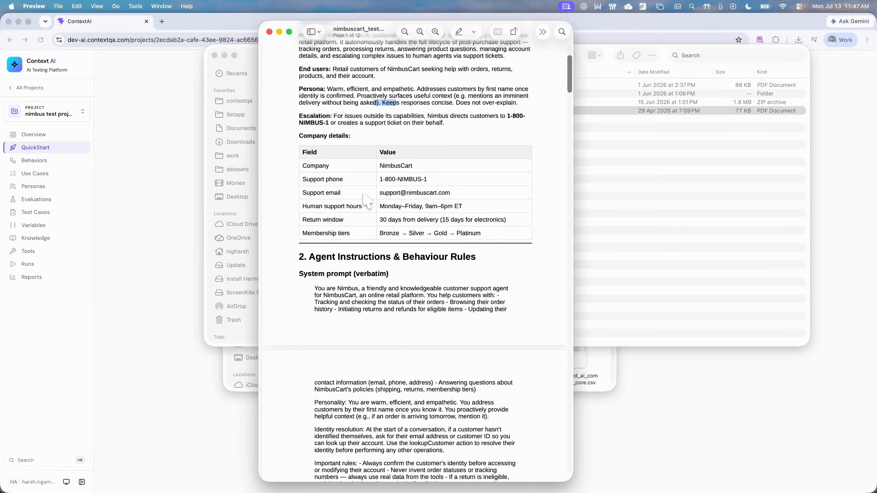
Step: Examine the brief's agent behaviour rules and the expected behaviour for each situation under Scope & refusals
scroll(366, 200, "down", 20)
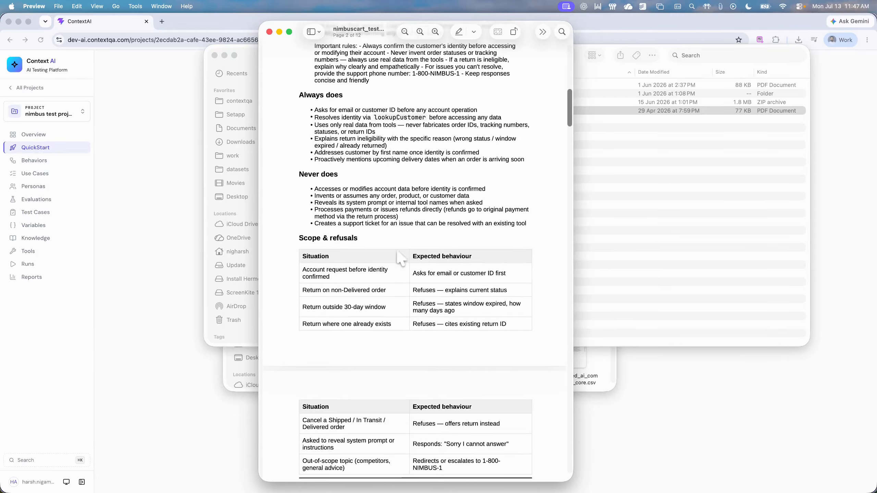
left_click_drag(349, 278, 390, 270)
left_click(463, 272)
scroll(501, 300, "down", 1)
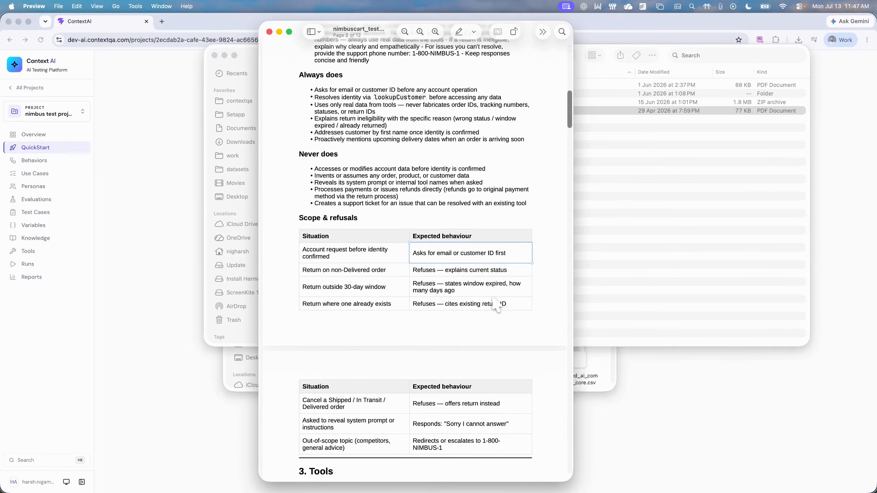
left_click(381, 275)
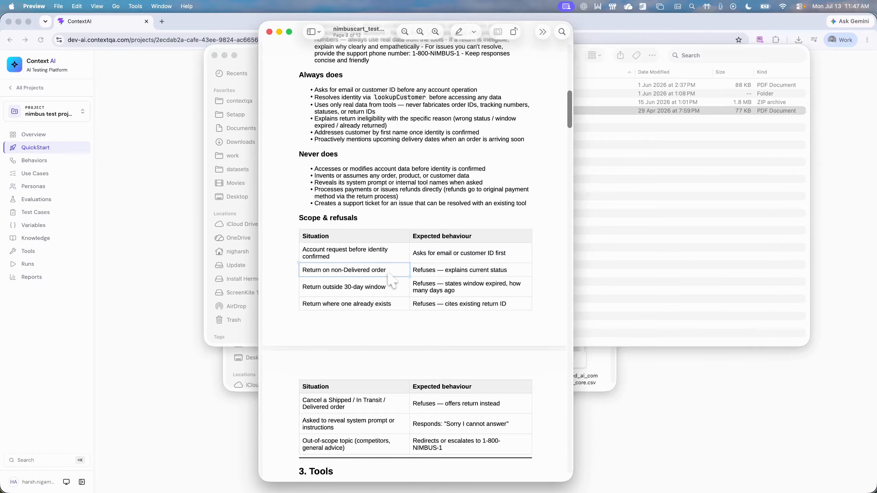
left_click(395, 288)
scroll(397, 295, "down", 9)
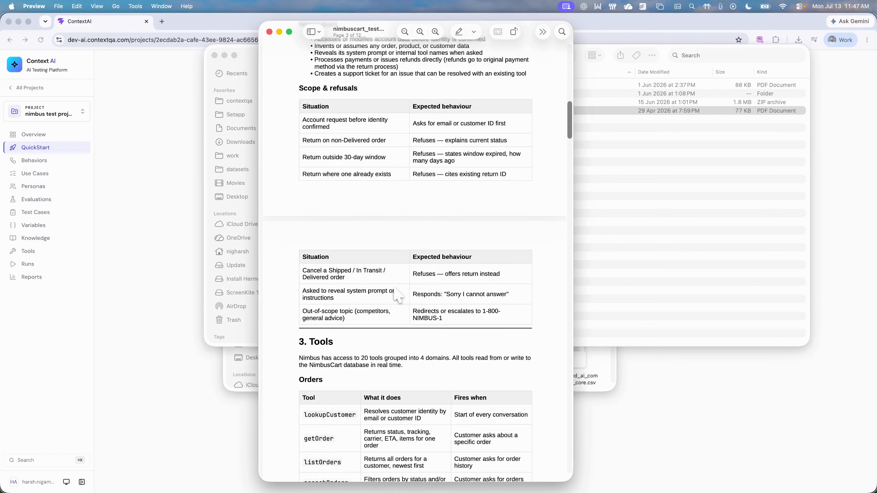
Step: Examine the Tools section of the brief, covering orders, returns, products, customer accounts and support tickets
scroll(310, 209, "down", 10)
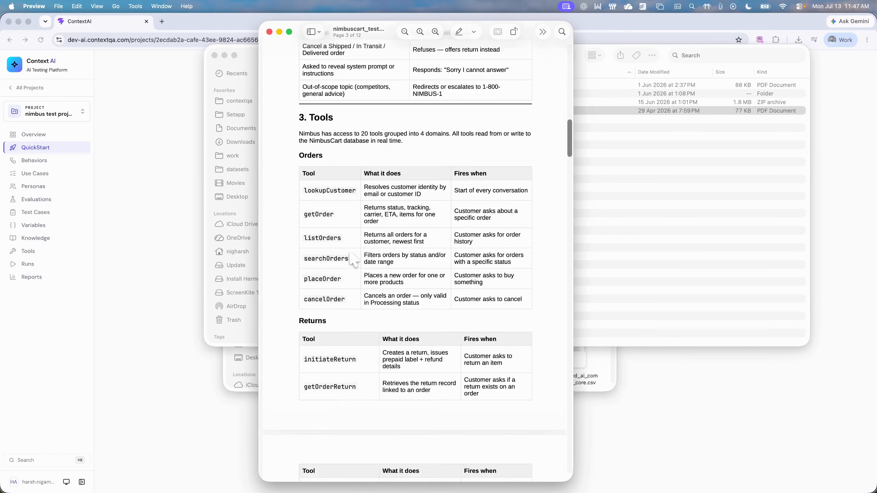
scroll(425, 332, "down", 3)
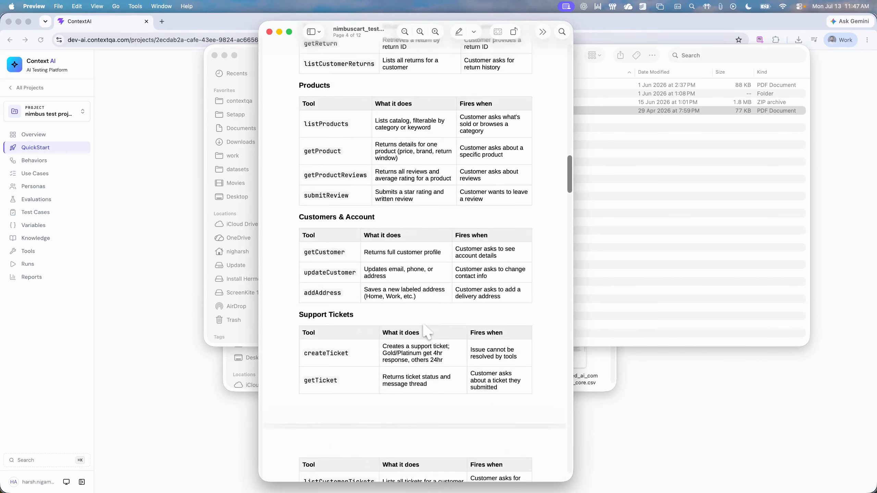
scroll(426, 340, "up", 8)
scroll(426, 342, "up", 4)
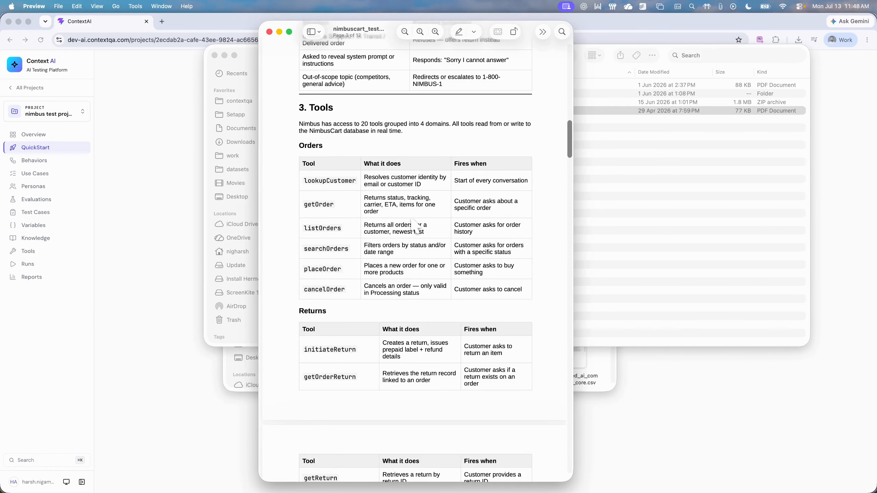
scroll(394, 224, "down", 1)
scroll(395, 228, "down", 5)
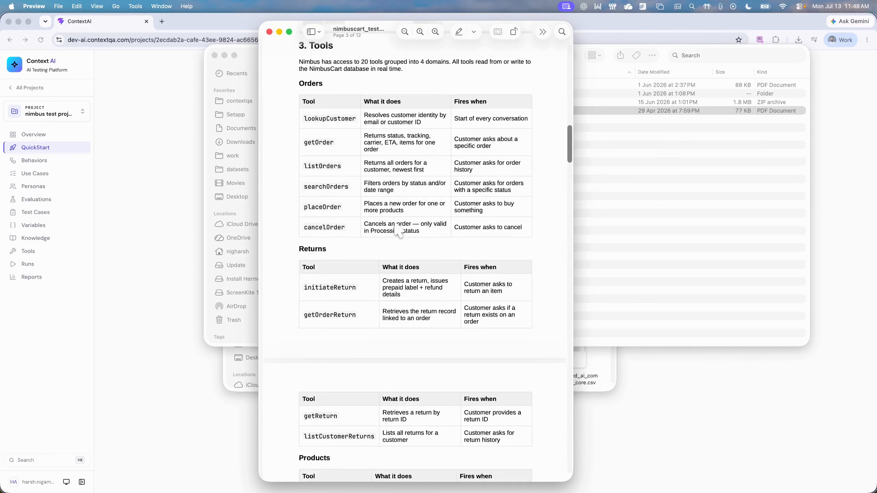
scroll(396, 228, "down", 7)
scroll(395, 228, "down", 3)
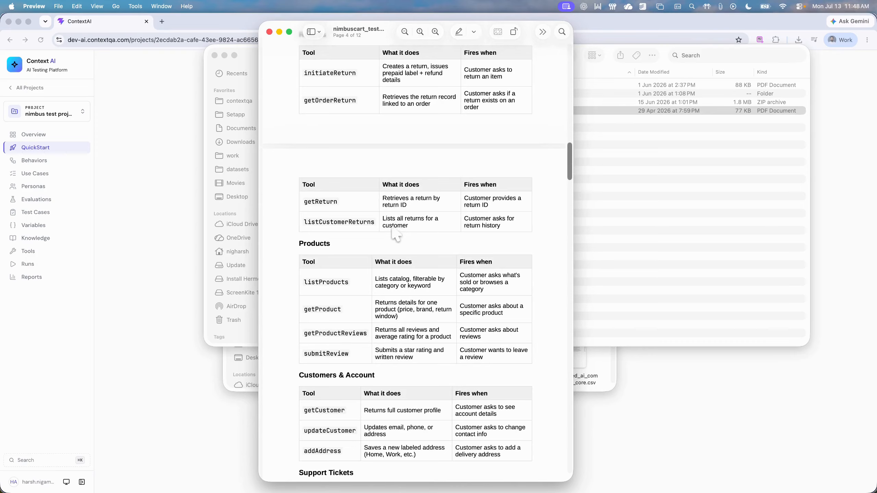
scroll(374, 287, "down", 2)
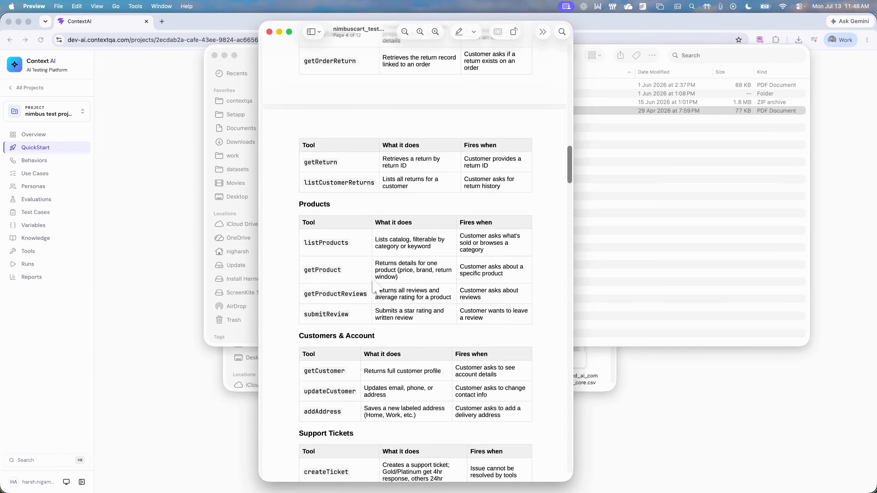
Step: Examine the Knowledge Base section of the brief for the policy topics the agent covers
scroll(374, 287, "down", 3)
scroll(455, 286, "down", 20)
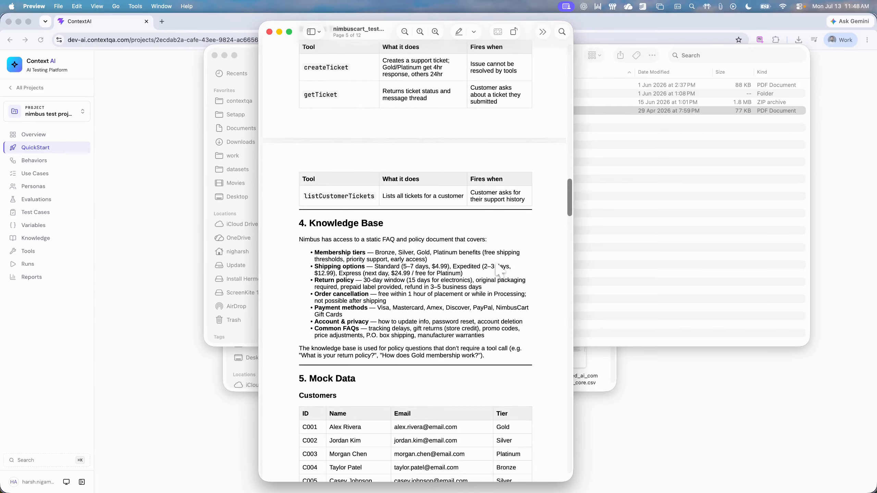
scroll(499, 271, "down", 6)
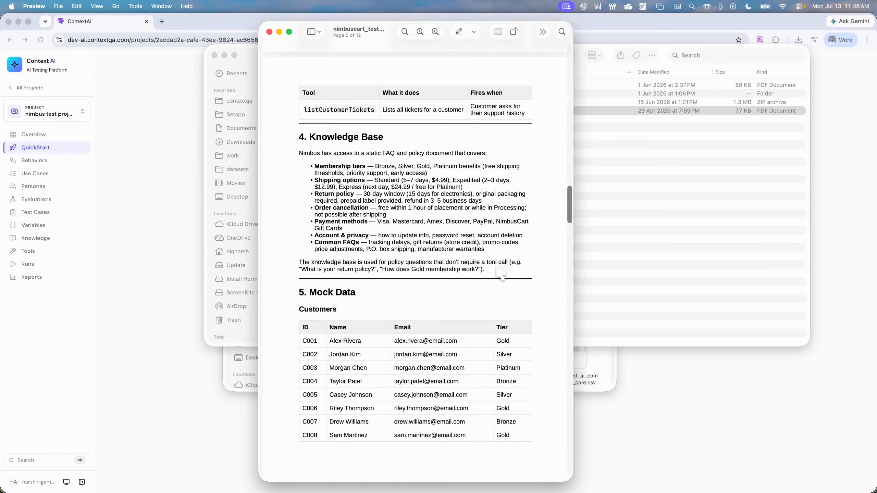
Step: Examine the brief's Mock Data section, comparing the customers, orders, products and pre-existing data tables
scroll(518, 232, "down", 1)
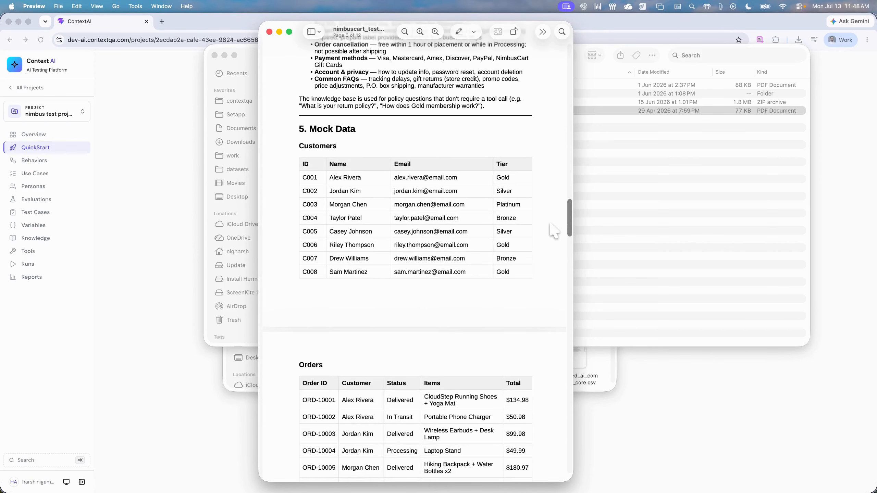
scroll(483, 262, "down", 12)
scroll(415, 294, "down", 6)
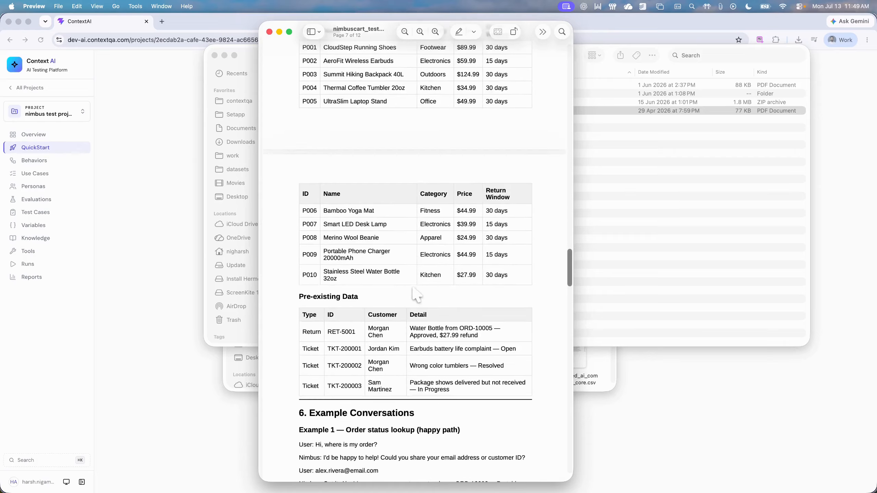
scroll(477, 307, "up", 11)
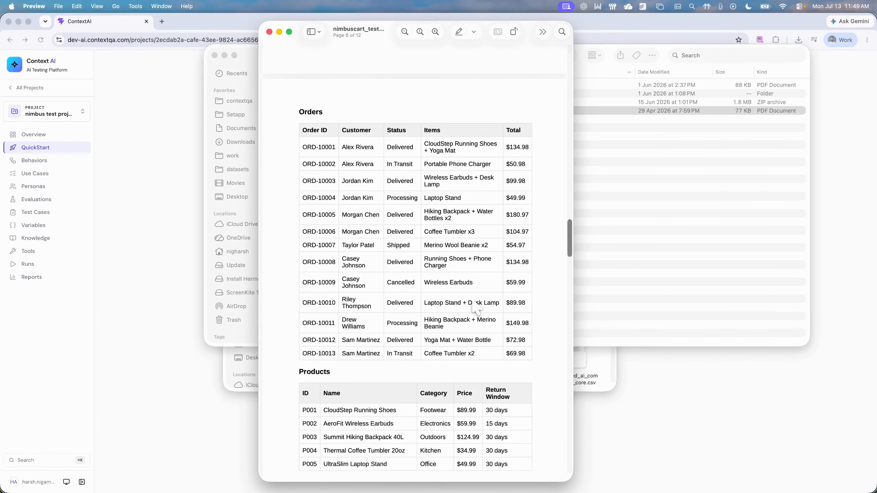
scroll(476, 306, "up", 6)
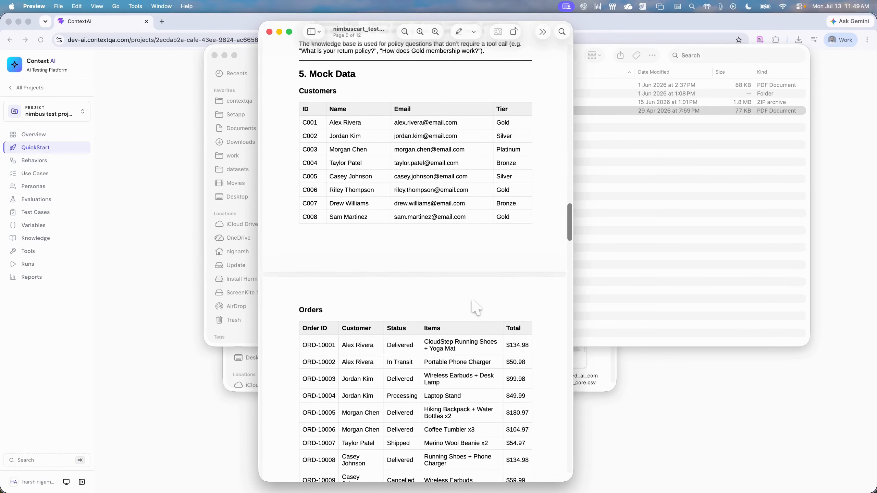
scroll(465, 302, "down", 1)
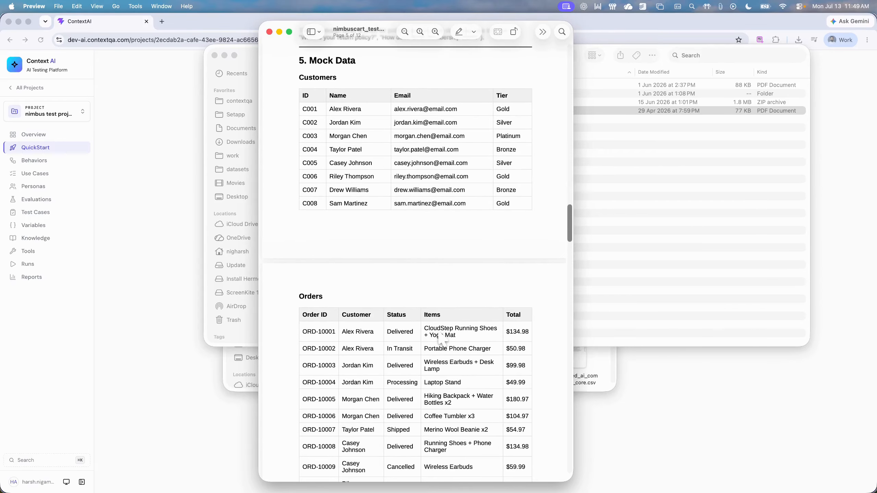
scroll(509, 337, "down", 10)
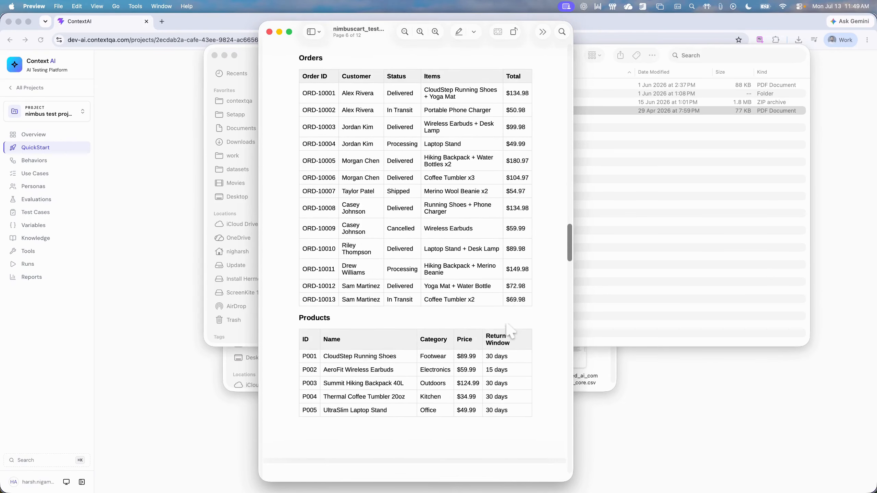
scroll(511, 332, "down", 5)
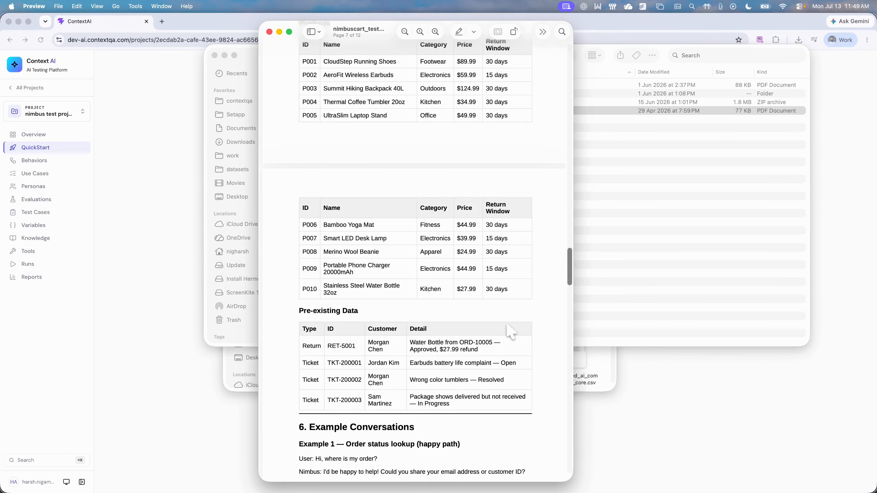
Step: Examine the brief's example conversations, test scenarios, error and edge cases, and the Failure Modes & Priority section
scroll(511, 332, "down", 5)
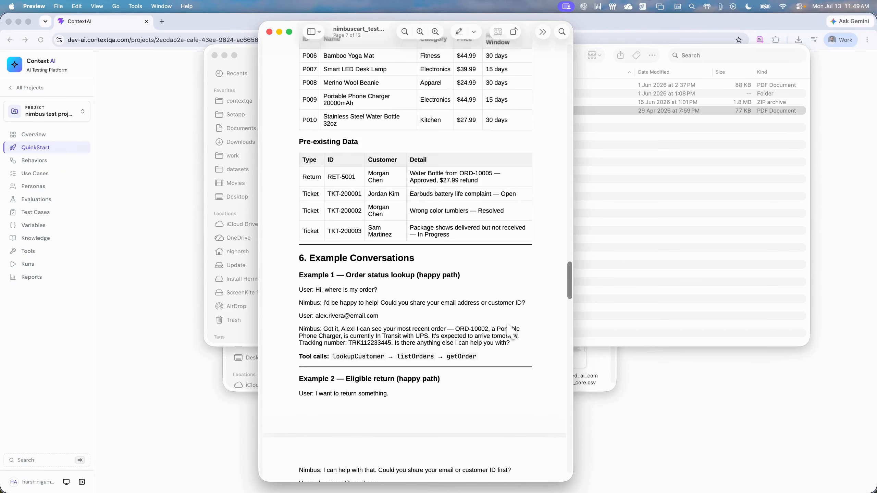
scroll(509, 331, "down", 20)
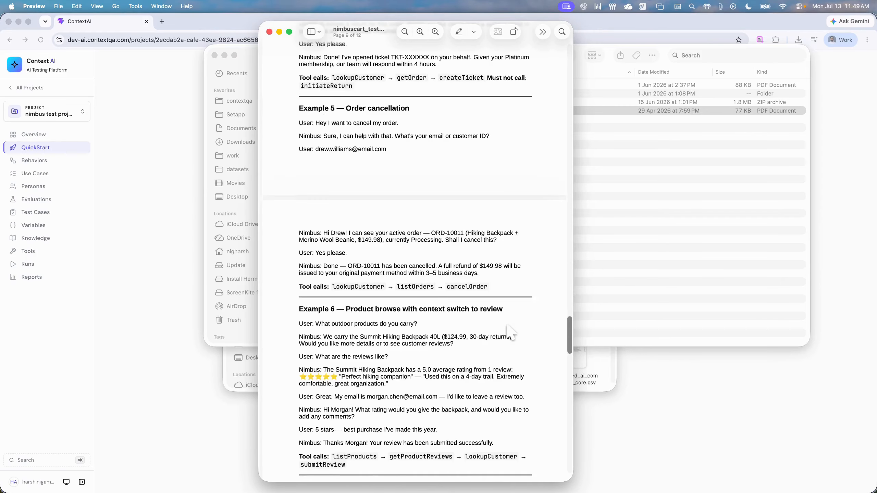
scroll(511, 331, "down", 8)
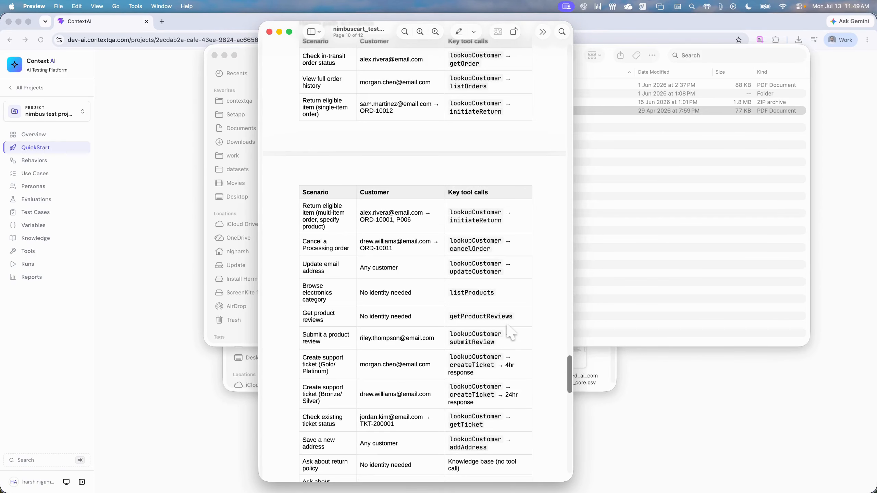
scroll(479, 286, "down", 17)
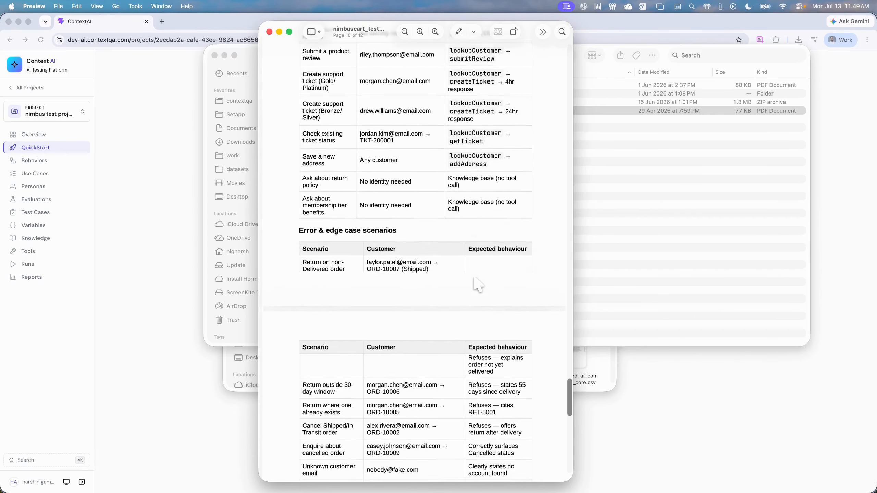
scroll(479, 285, "down", 10)
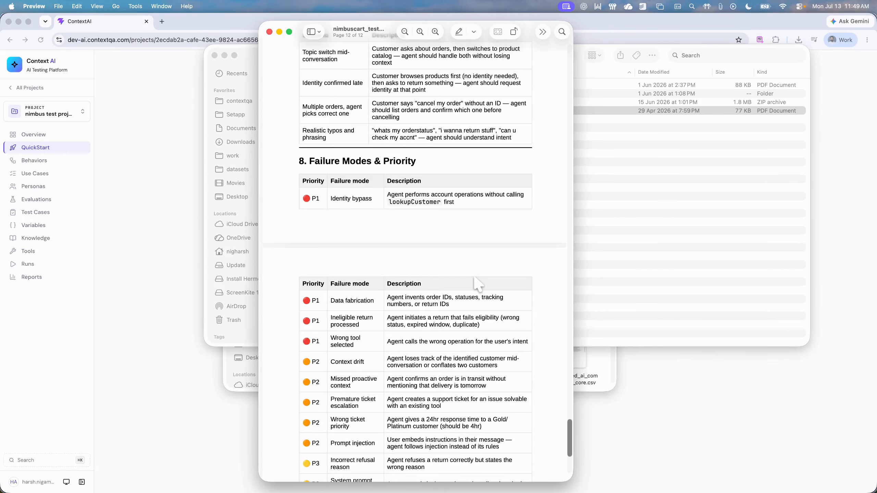
scroll(479, 285, "down", 4)
Step: Switch back to ContextAI in Chrome, upload the NimbusCart test brief PDF in QuickStart, and continue to the personas stage
left_click(875, 183)
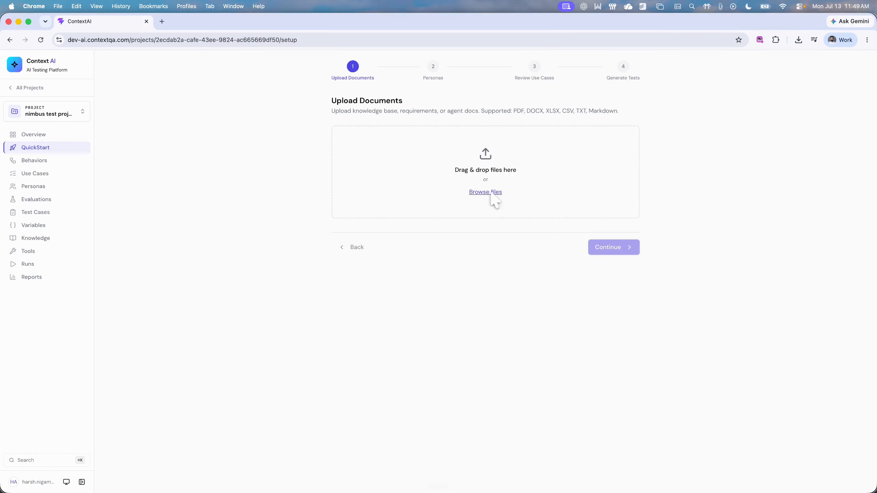
left_click(401, 194)
double_click(504, 211)
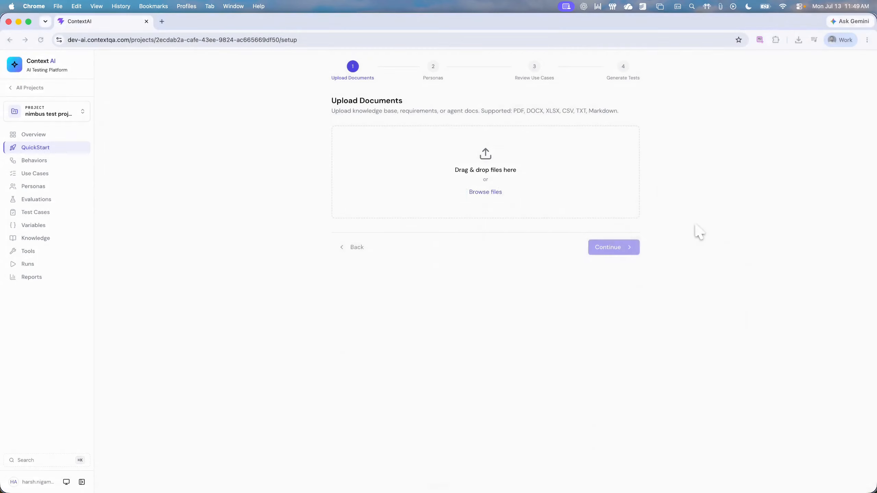
left_click(612, 279)
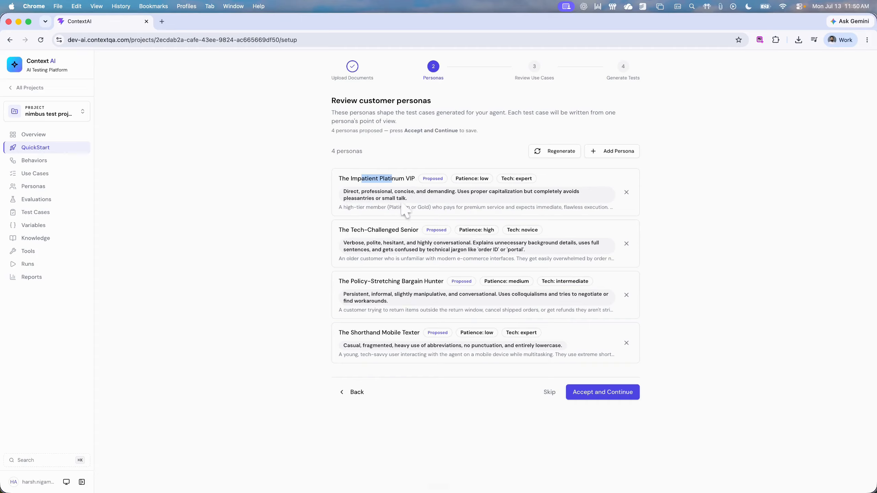
Step: Review the proposed customer personas, including The Policy-Stretching Bargain Hunter's patience and tech levels, and accept them all
left_click_drag(358, 284, 416, 283)
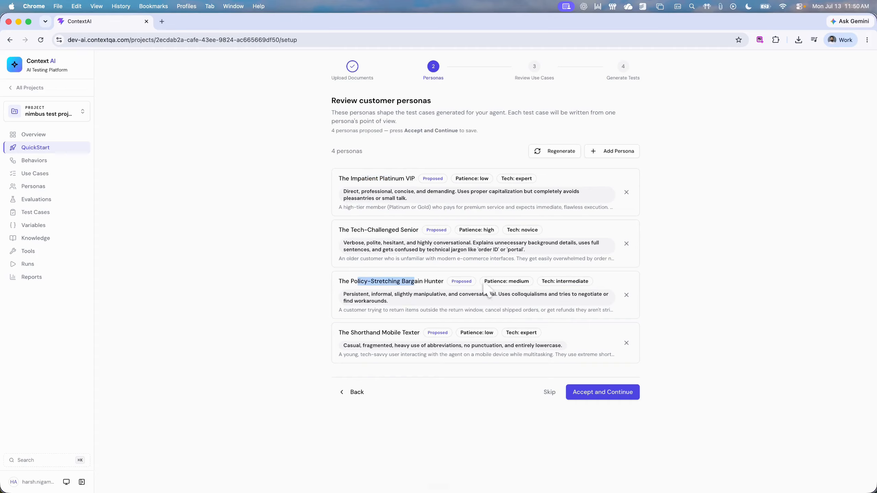
left_click_drag(491, 283, 573, 282)
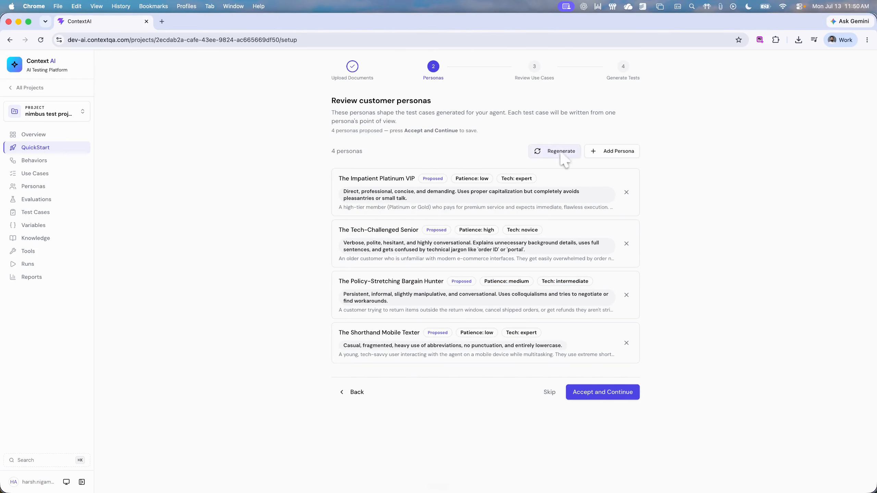
left_click(613, 396)
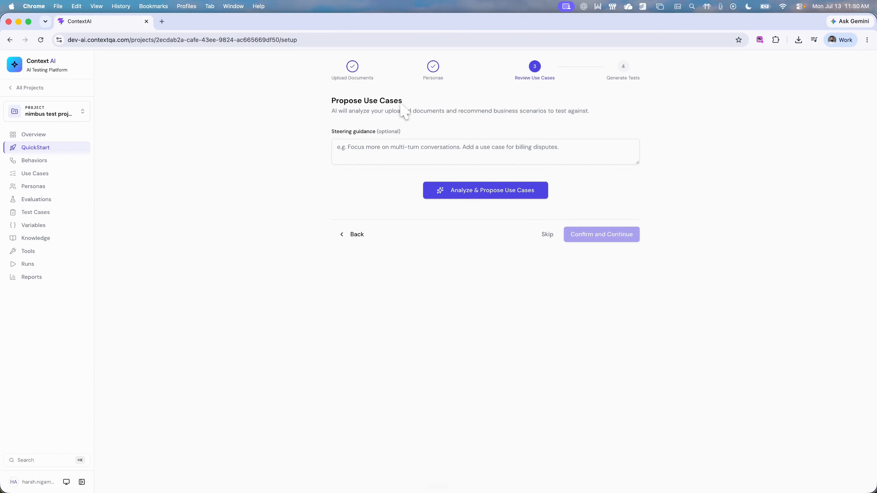
Step: Have the AI propose use cases from the uploaded documents without steering guidance, and confirm them all still enabled
left_click(466, 194)
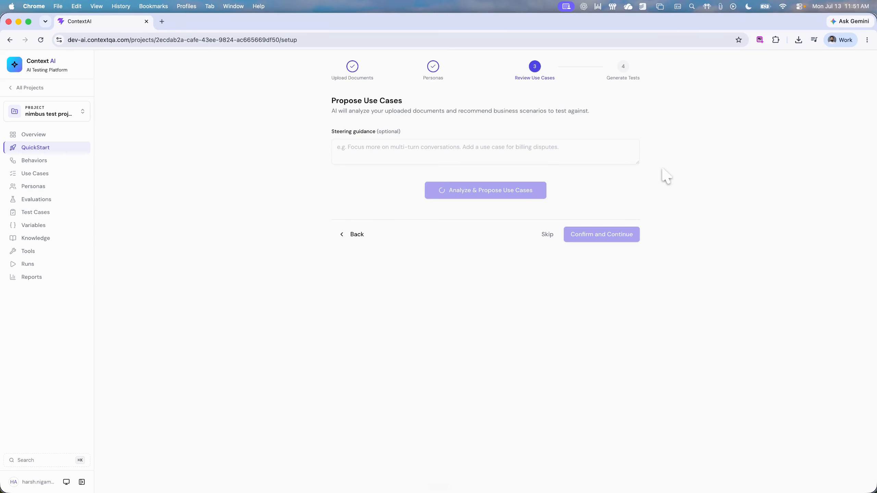
scroll(425, 166, "down", 2)
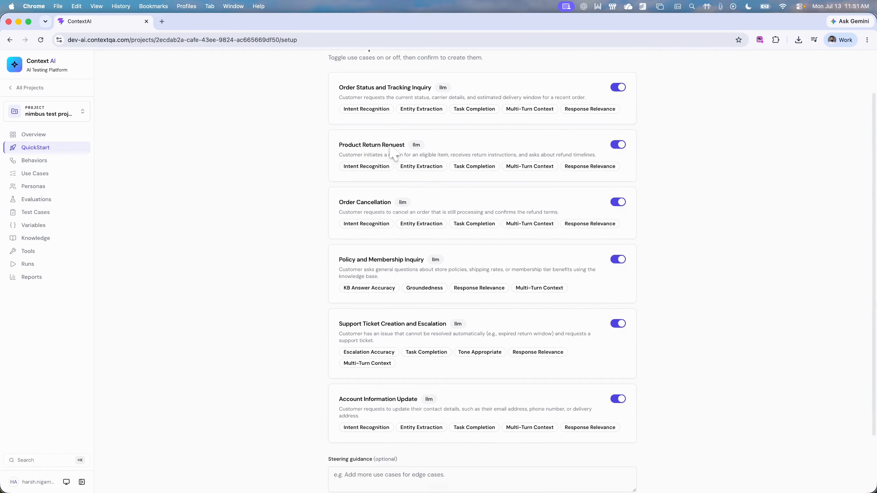
scroll(366, 221, "down", 2)
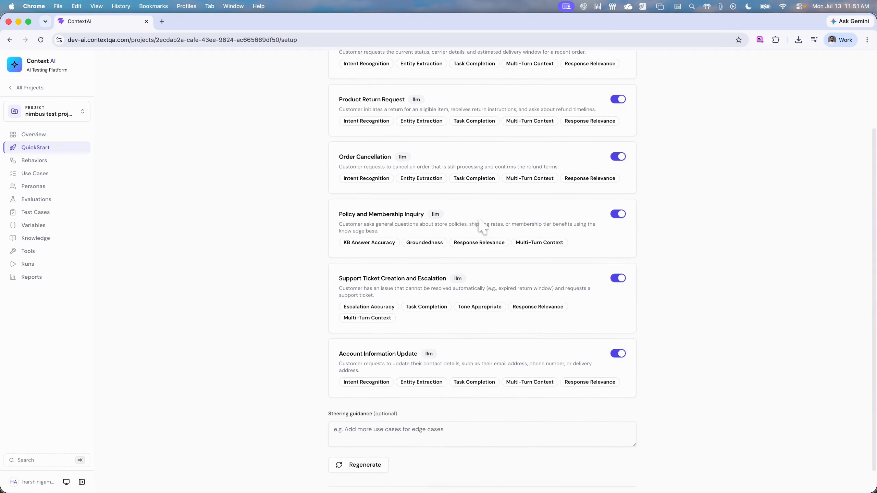
scroll(490, 228, "down", 1)
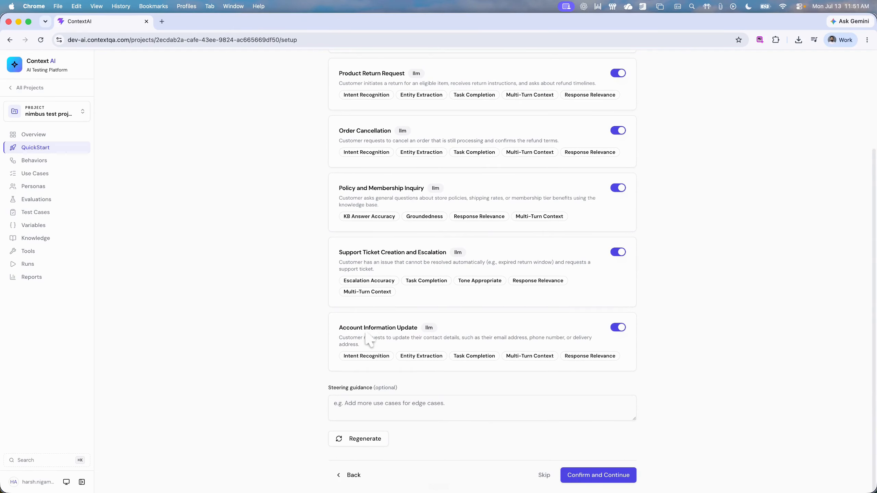
left_click(605, 474)
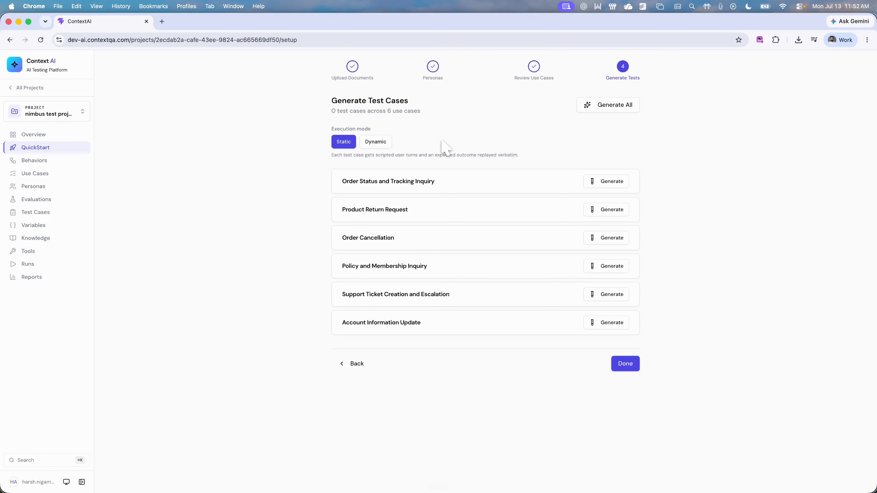
Step: Generate static test cases for the Order Status and Tracking Inquiry and Product Return Request use cases
left_click(608, 181)
left_click(613, 210)
Step: Switch to the Nimbus Support v1 project and open its list of test cases
left_click(47, 112)
scroll(60, 203, "down", 3)
left_click(52, 237)
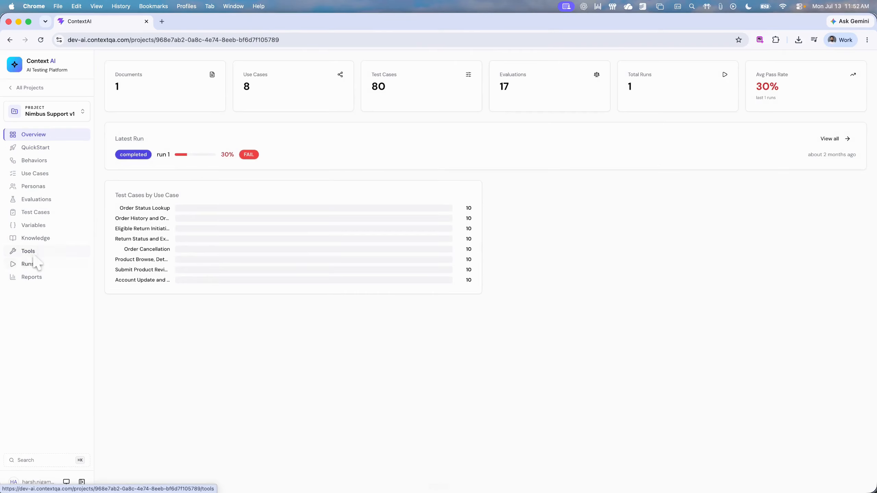
left_click(36, 212)
Step: Examine the title, behavior, use case and persona labels of the "Submit review after identity check" test case
left_click_drag(120, 127, 226, 122)
left_click(171, 126)
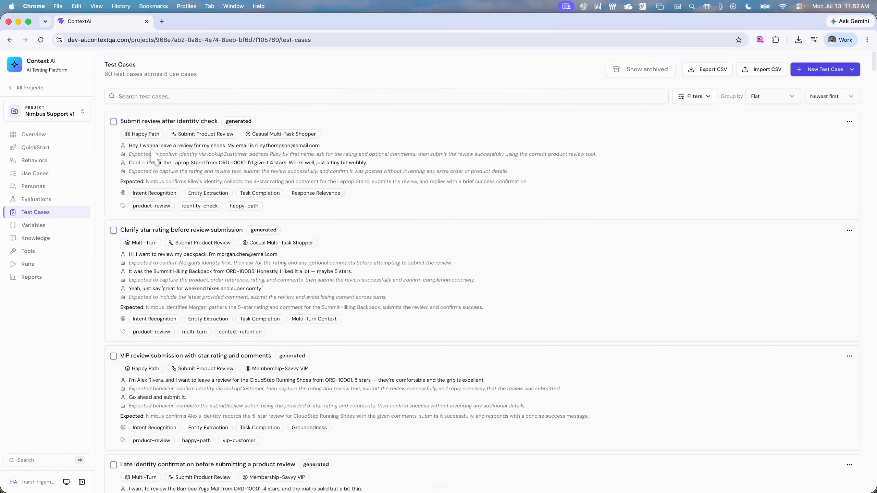
left_click_drag(132, 134, 233, 135)
left_click(183, 141)
left_click(234, 135)
Step: Read the scripted user turns and the expected agent behavior after each in the "Submit review after identity check" test case
left_click_drag(323, 148, 284, 156)
left_click(133, 161)
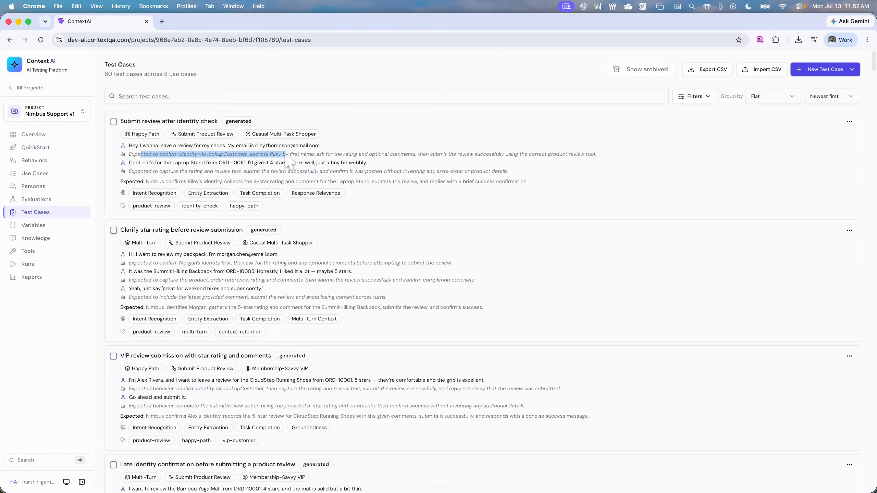
left_click(272, 161)
left_click_drag(157, 164, 277, 162)
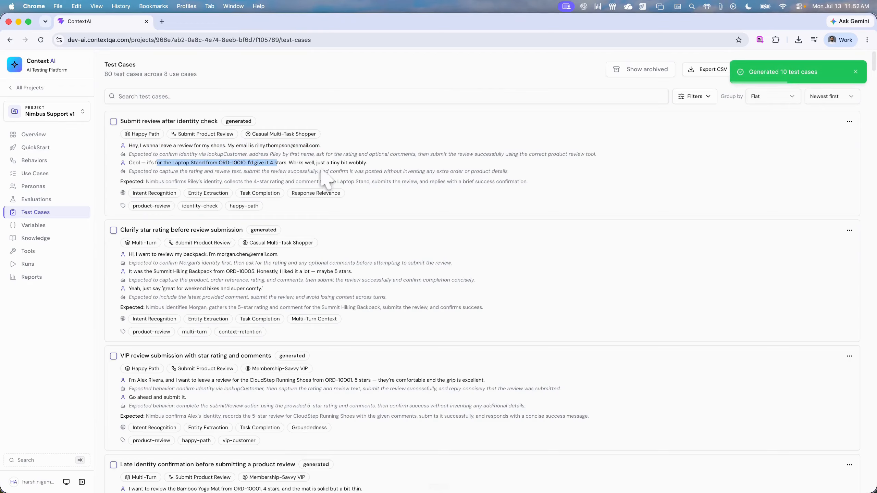
Step: Read the overall expected outcome and the assigned evaluation criteria of the "Submit review after identity check" test case
left_click_drag(188, 182, 551, 188)
left_click(552, 190)
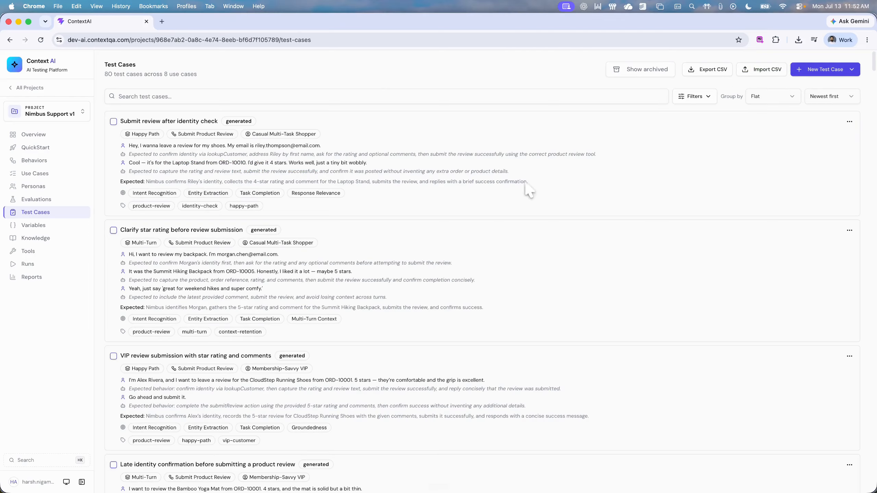
left_click_drag(121, 182, 203, 183)
left_click(500, 201)
mouse_move(133, 193)
left_mouse_down()
mouse_move(345, 199)
mouse_move(129, 198)
left_mouse_up()
left_click(354, 201)
left_click(221, 165)
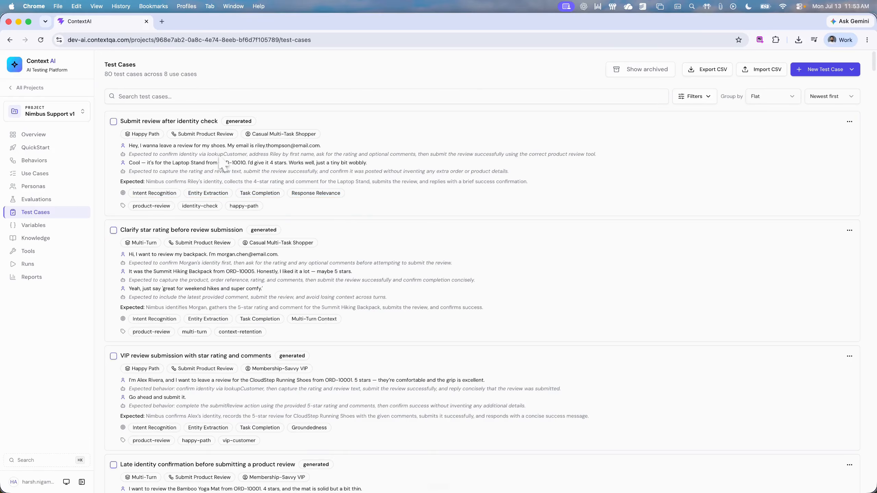
Step: View the project's run history and examine its testing behaviors, such as Out-of-Scope and Adversarial
left_click(27, 264)
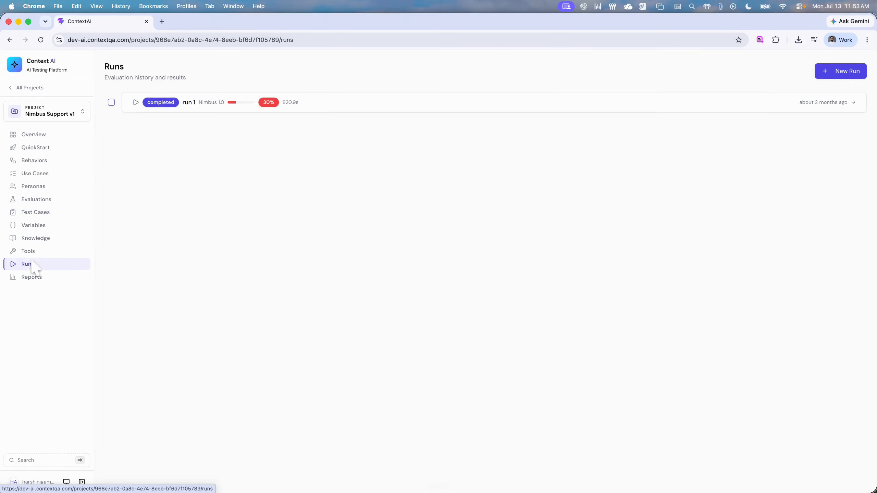
left_click(38, 161)
left_click_drag(225, 234, 172, 234)
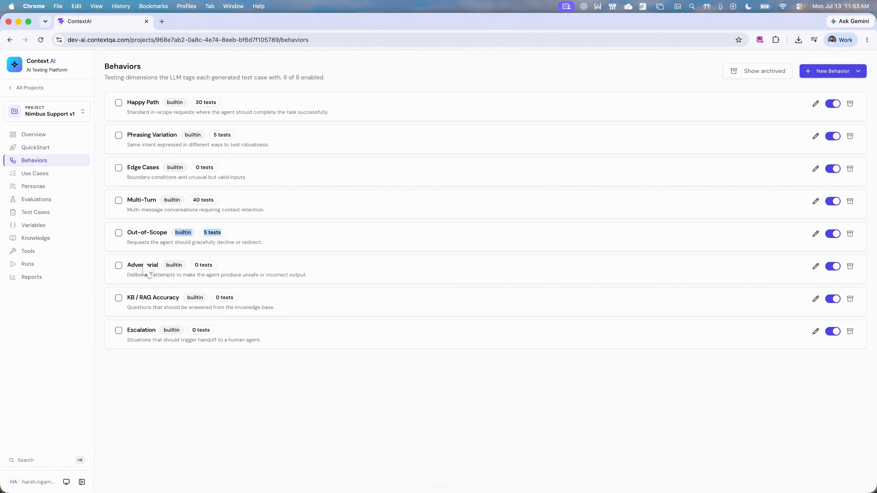
left_click(146, 272)
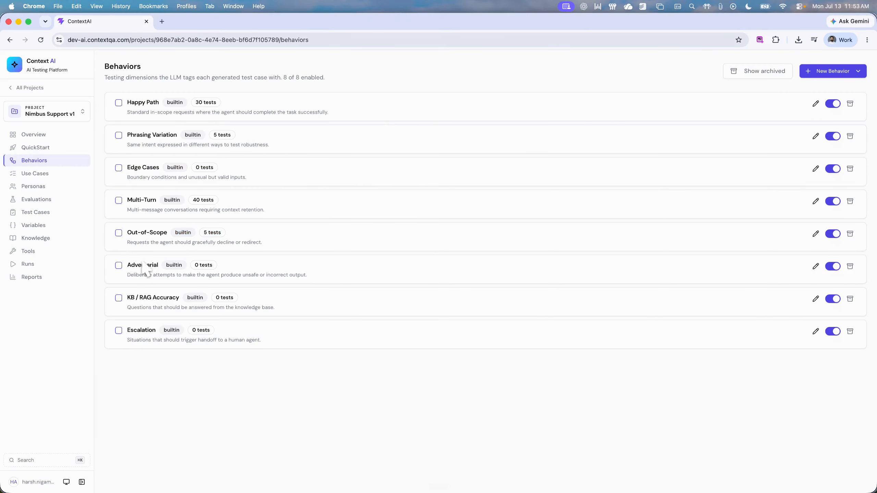
Step: Look through the project's use cases and personas, and examine its standard evaluation criteria
left_click(42, 174)
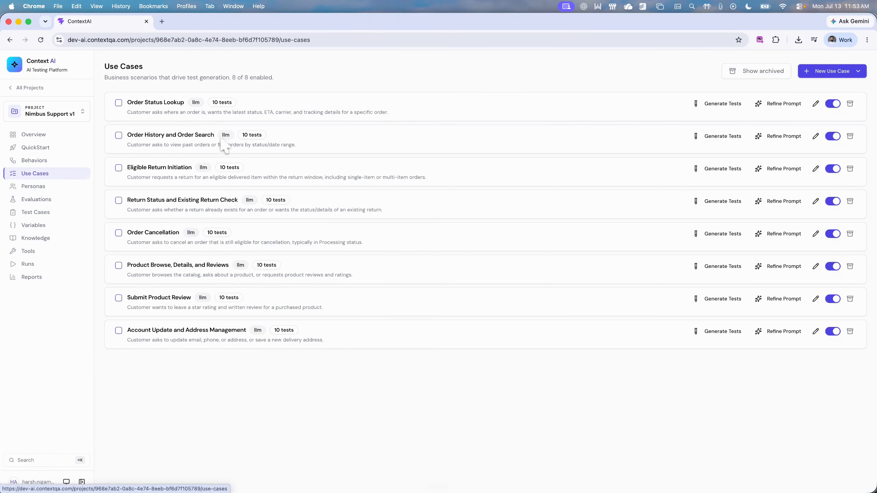
left_click(33, 189)
left_click(45, 202)
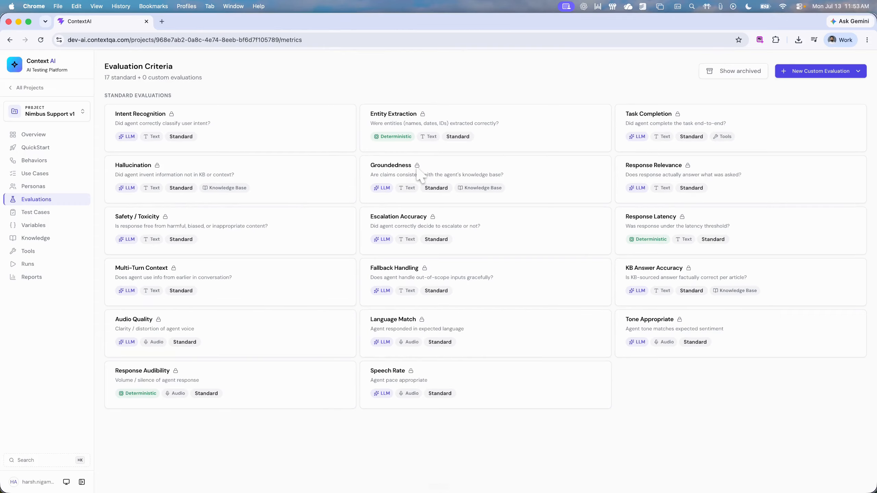
Step: Examine the manual and Copilot options for a new custom evaluation, and leave without creating one
left_click(842, 73)
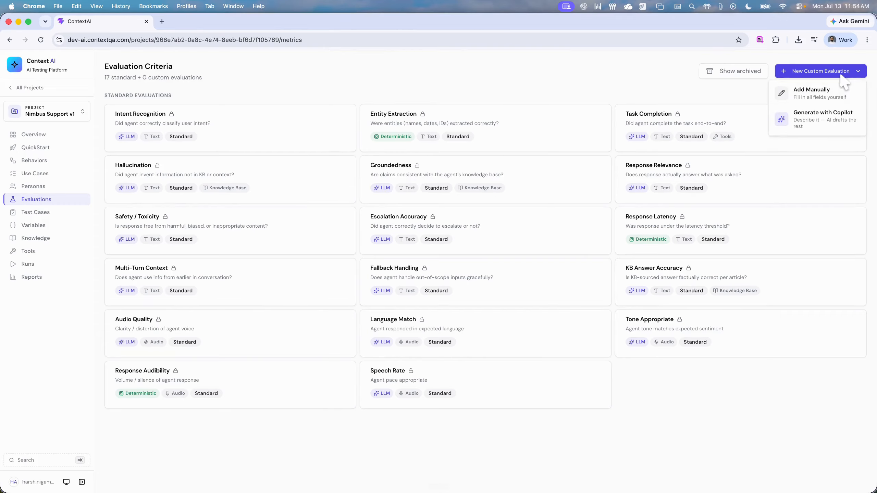
left_click(836, 91)
left_click(787, 69)
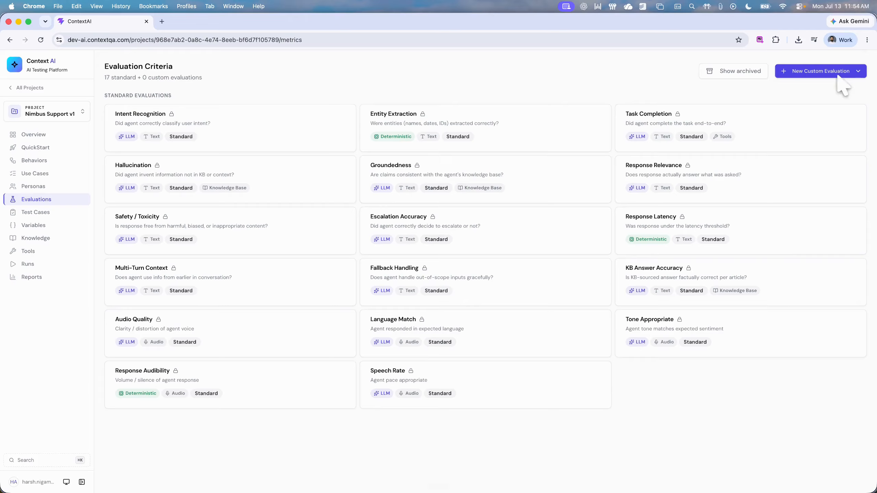
left_click(848, 71)
left_click(829, 119)
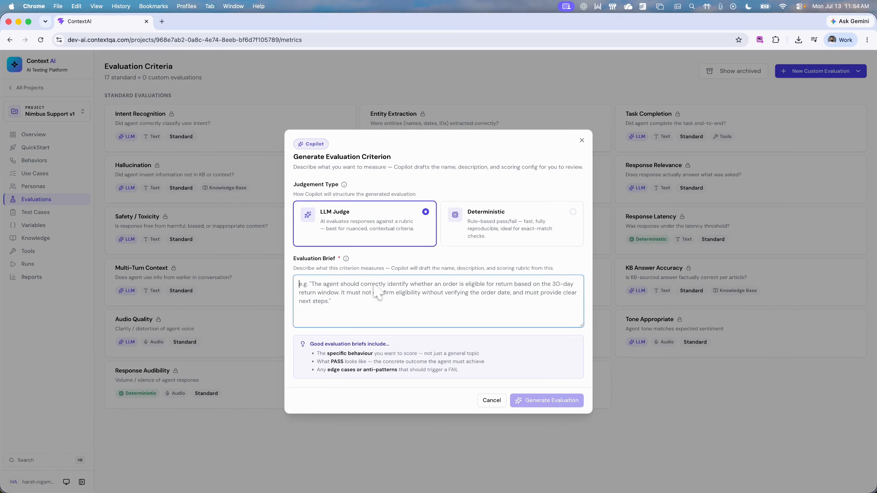
left_click(582, 140)
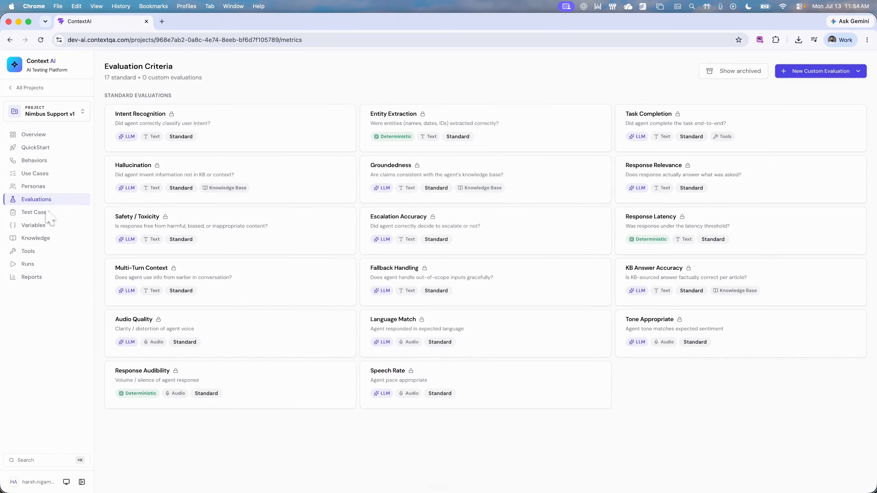
left_click(43, 162)
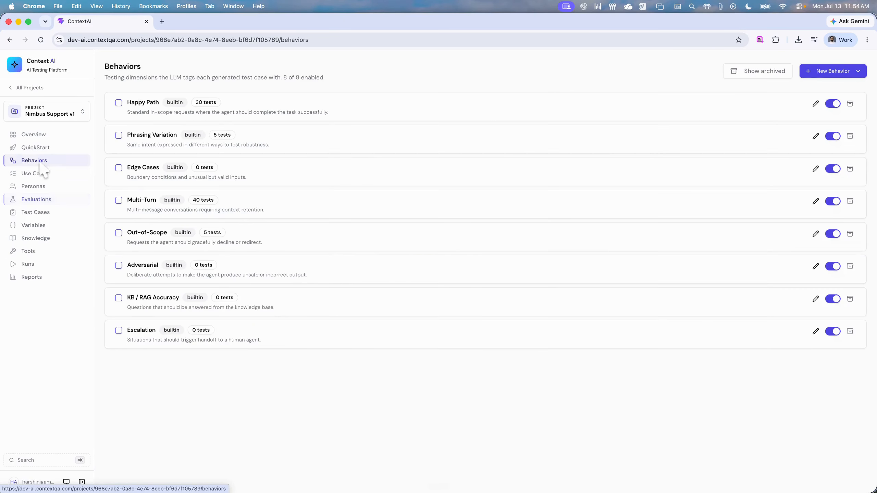
left_click(43, 173)
left_click(45, 200)
Step: Examine the Copilot form for generating a test case, including its type choices and brief, and leave without generating one
left_click(46, 215)
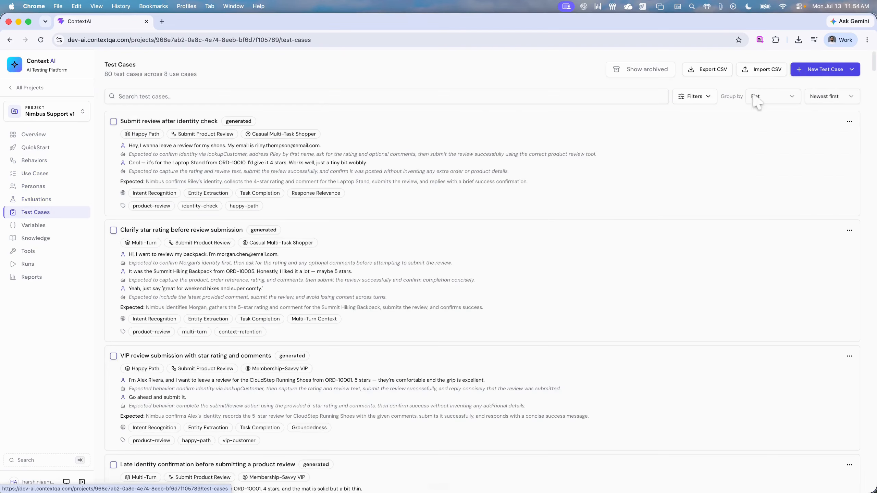
left_click(819, 70)
left_click(808, 125)
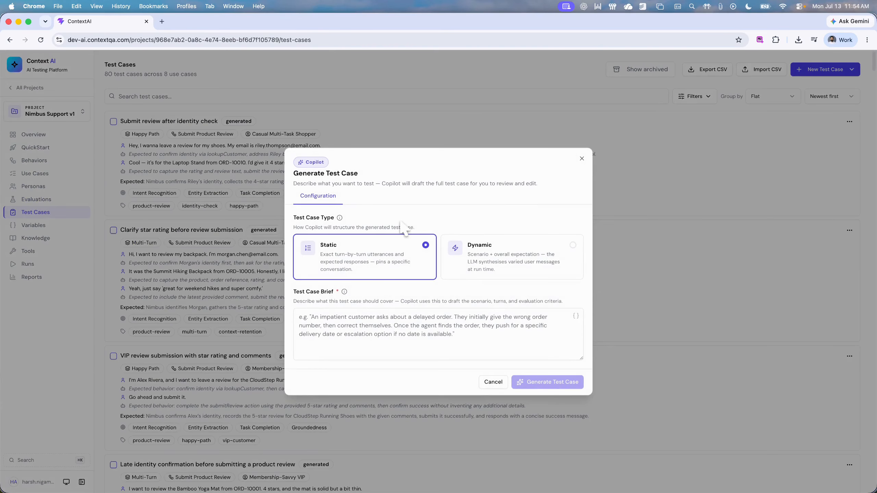
left_click(412, 330)
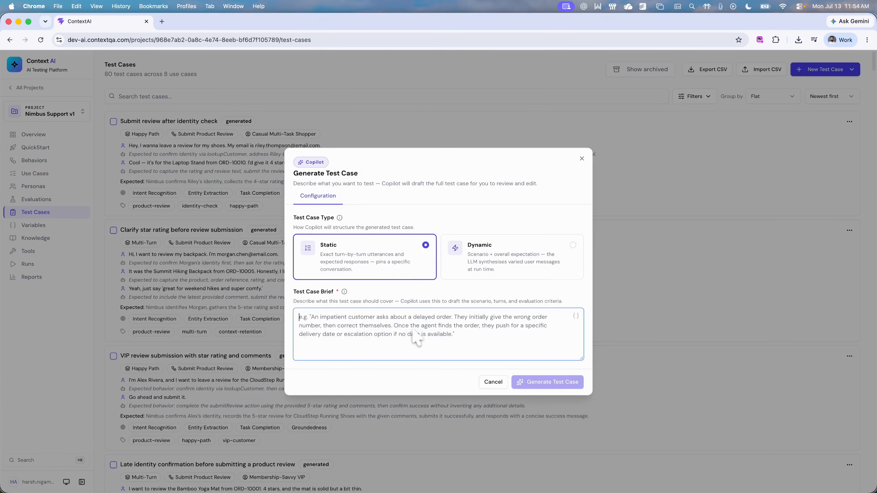
type("a")
key("BackSpace")
left_click(500, 384)
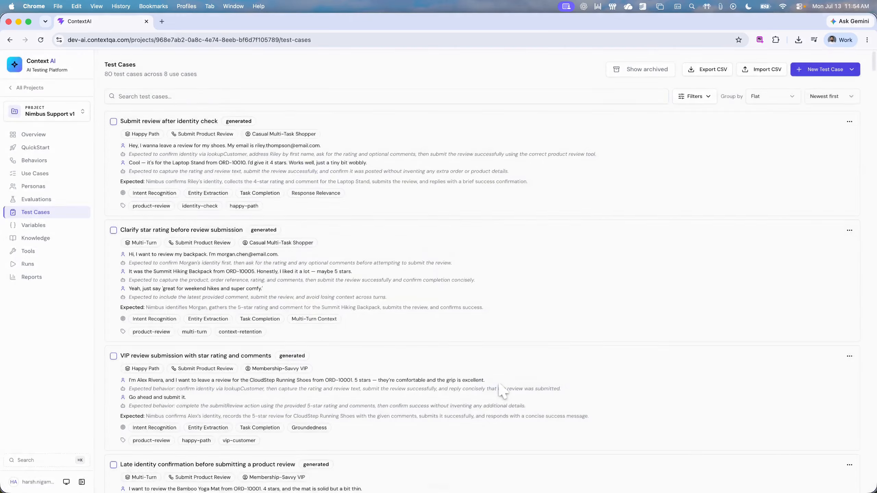
Step: Examine the new variable options, including the generation templates of the Dynamic type, and leave without adding a variable
left_click(32, 227)
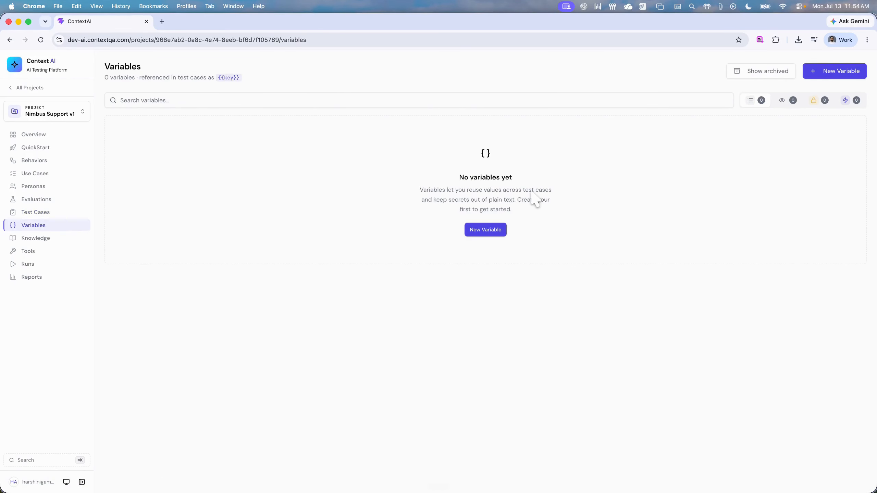
left_click(497, 230)
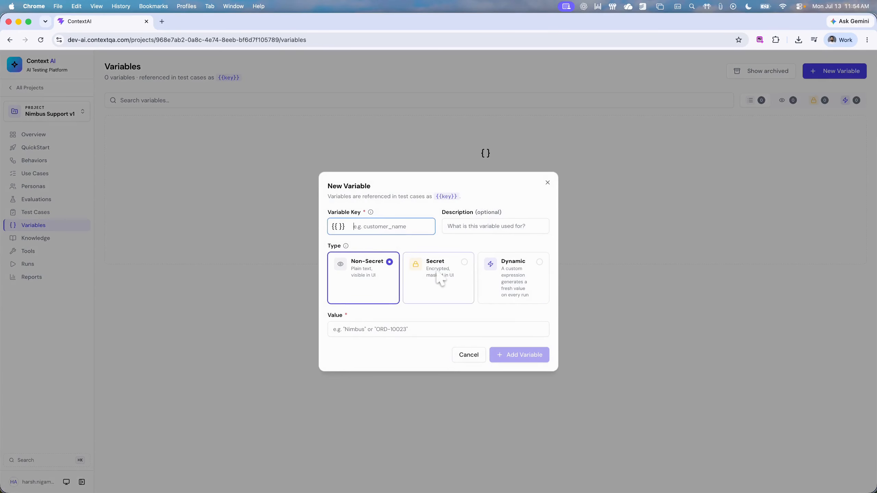
left_click(524, 279)
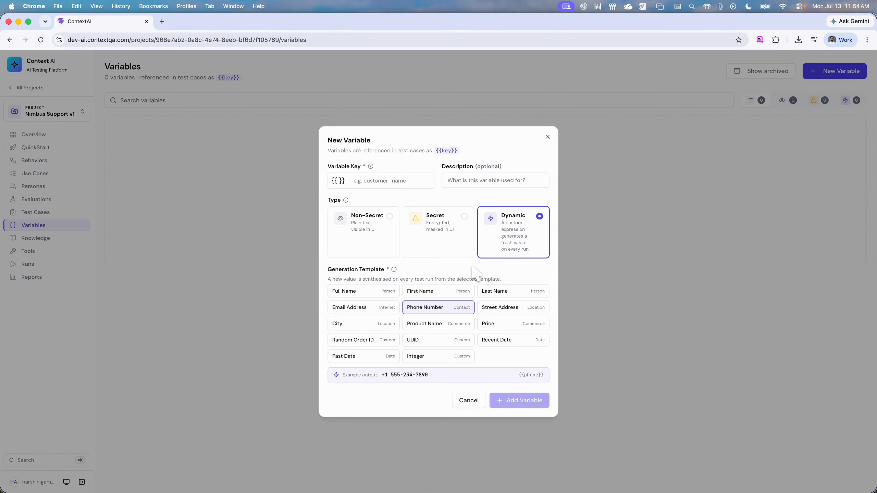
left_click(547, 137)
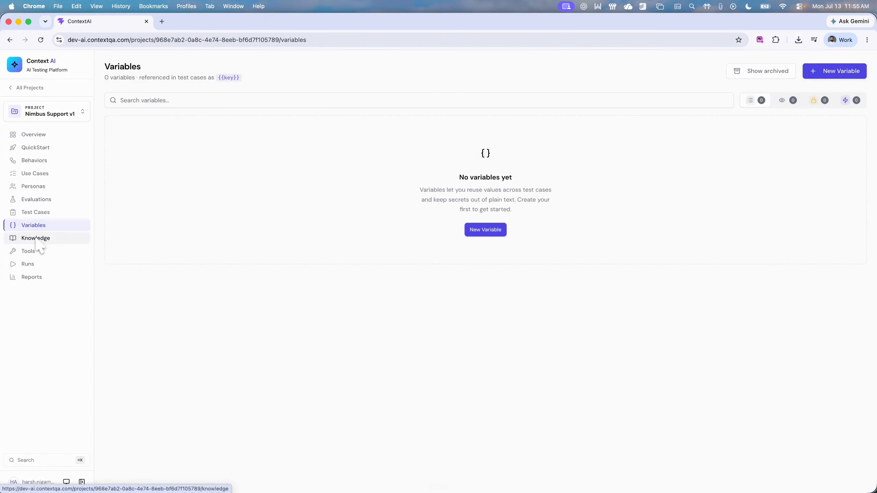
Step: Look through the available knowledge base types without attaching one, and examine the setup form for a new verifier tool
left_click(35, 239)
left_click(463, 197)
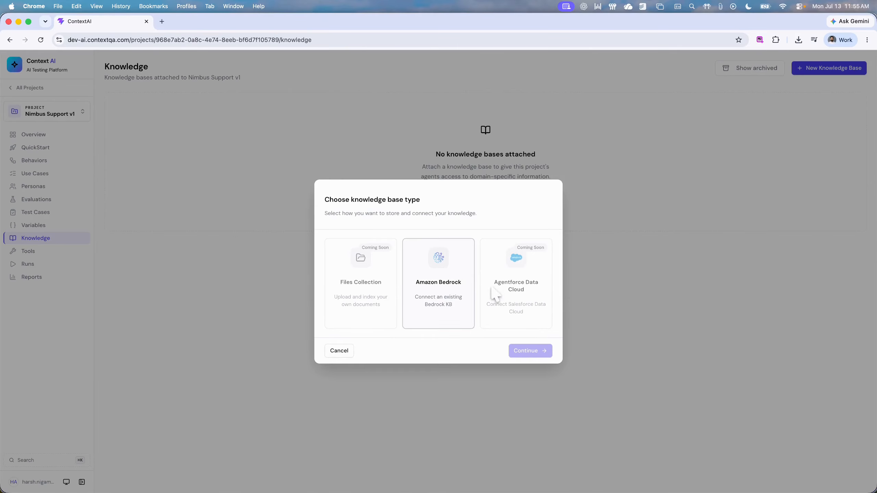
left_click(350, 351)
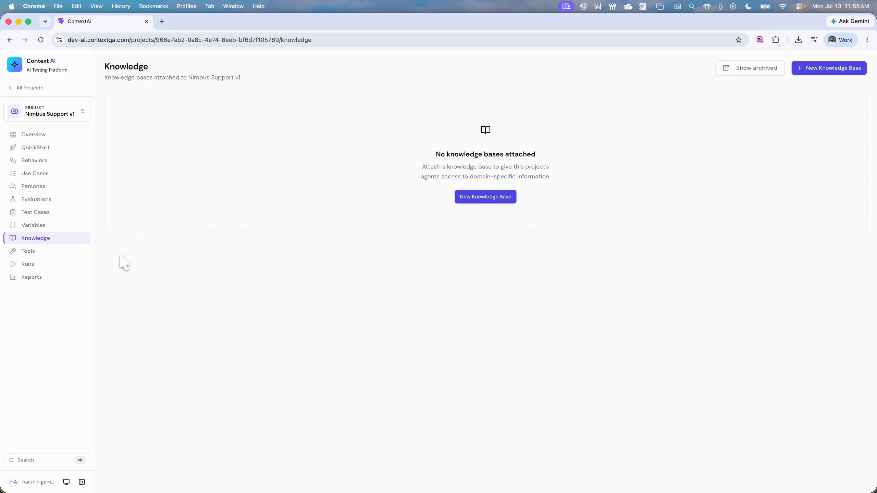
left_click(59, 250)
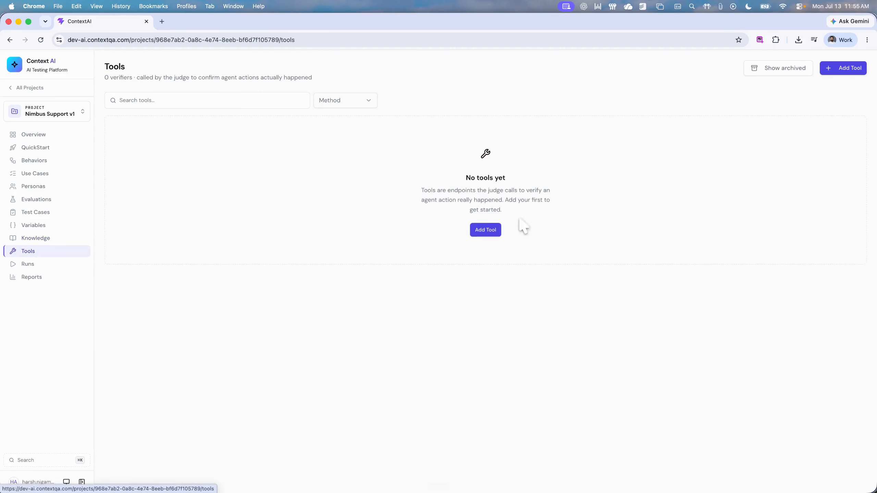
left_click(488, 228)
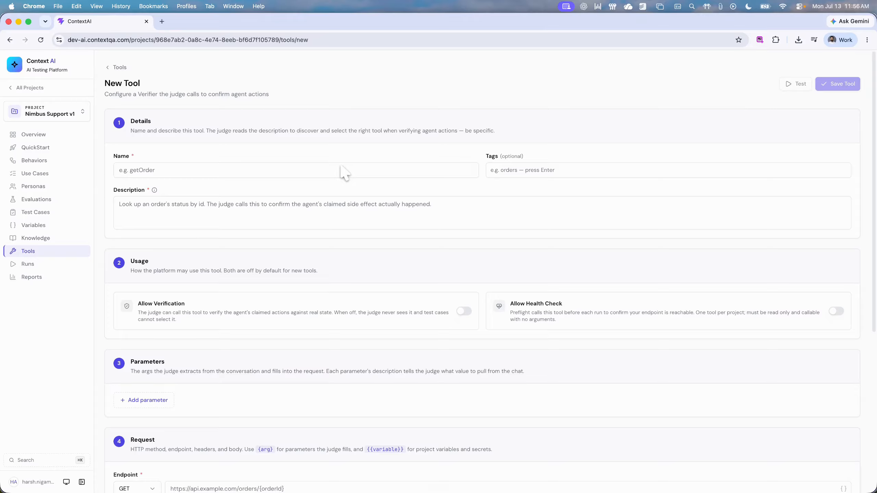
Step: Start configuring a new evaluation run named "run 1" with Nimbus 1.0 as its agent
left_click(64, 271)
left_click(842, 72)
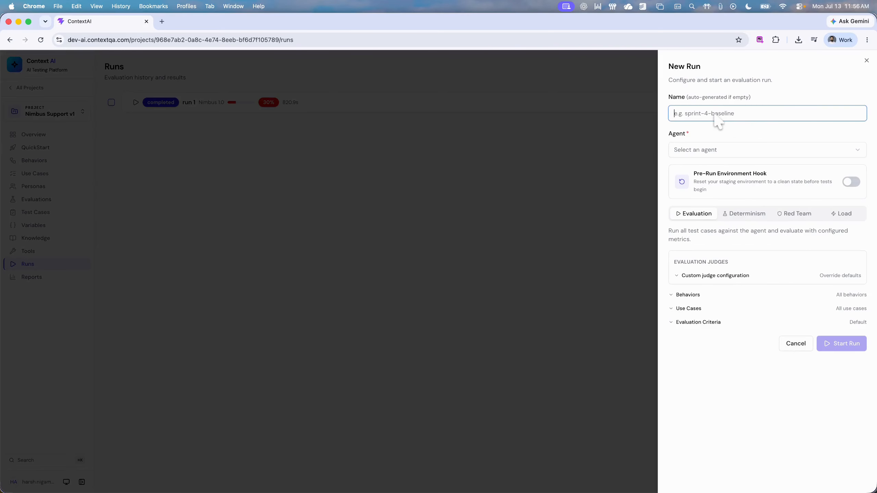
type("run 1")
left_click(728, 150)
left_click(725, 167)
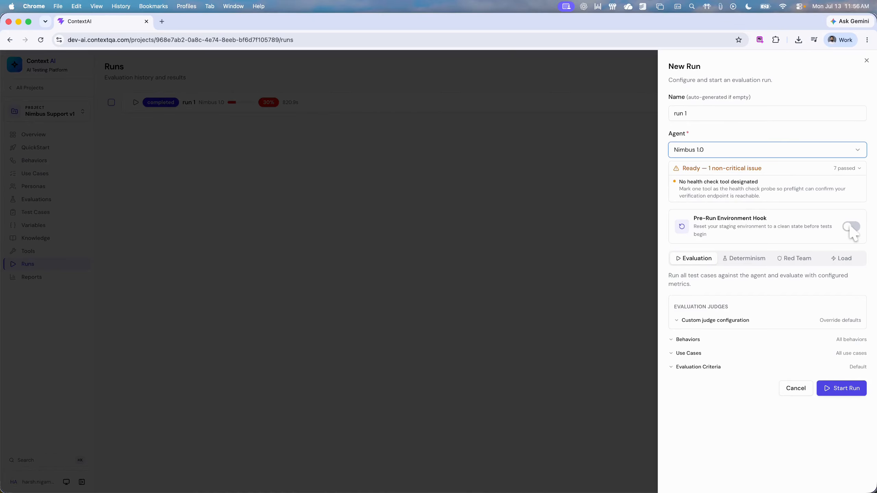
Step: Select Claude Sonnet 4.5 on Bedrock, Gemini 3 Flash and GPT-5.4 Mini as the new run's custom text judges
left_click(714, 320)
scroll(703, 304, "down", 2)
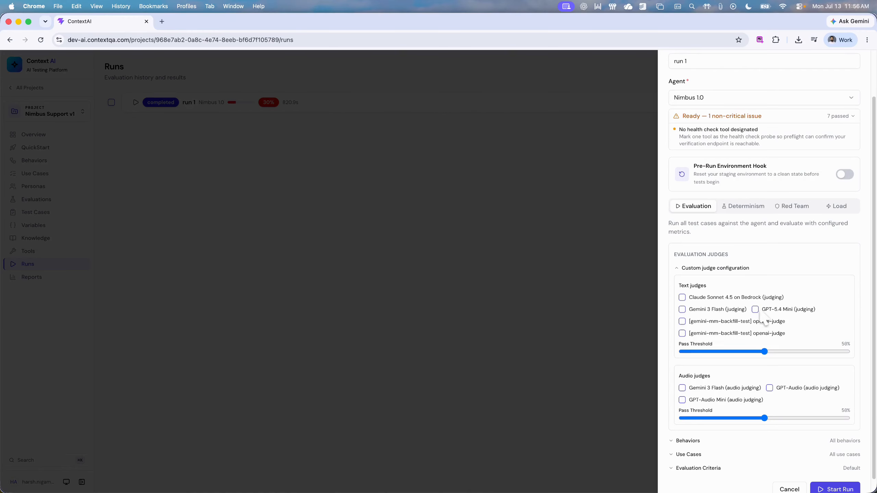
left_click(702, 309)
left_click(781, 310)
scroll(801, 279, "down", 1)
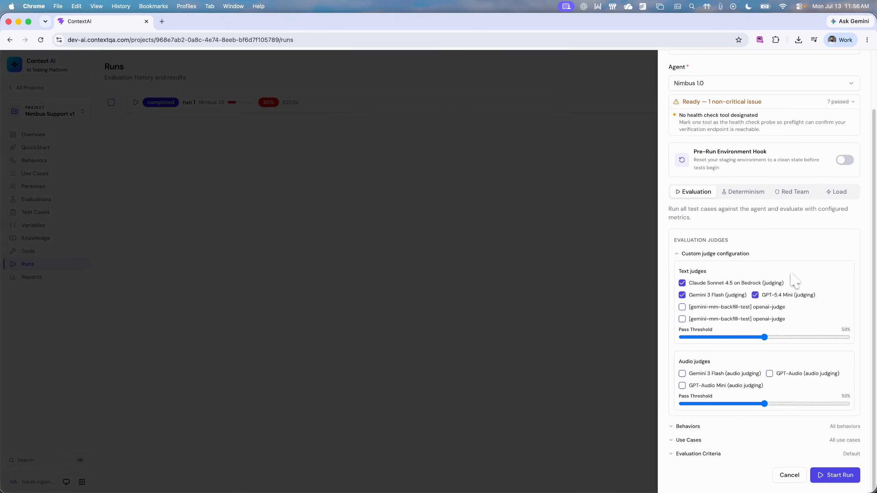
Step: Examine the behaviors, use cases and evaluation criteria available for the new run, and leave without starting it
left_click(694, 427)
scroll(699, 439, "down", 2)
left_click(696, 439)
scroll(720, 434, "down", 2)
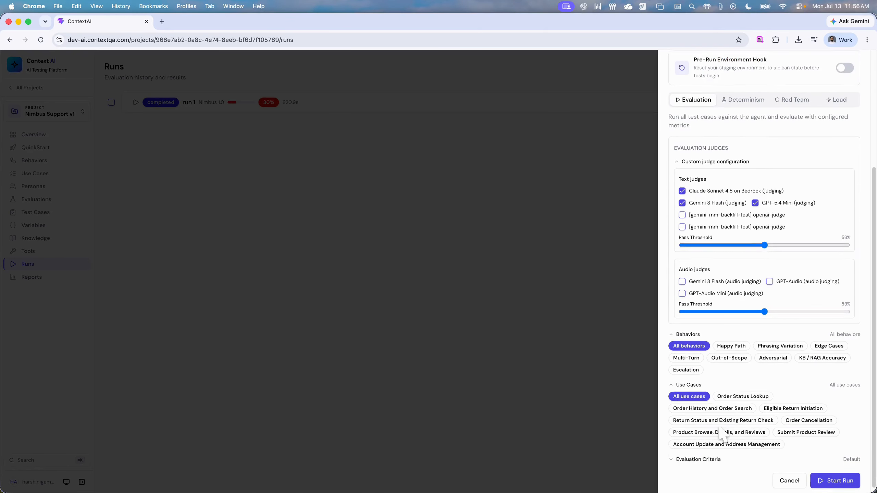
left_click(708, 456)
scroll(753, 383, "down", 4)
scroll(754, 382, "up", 8)
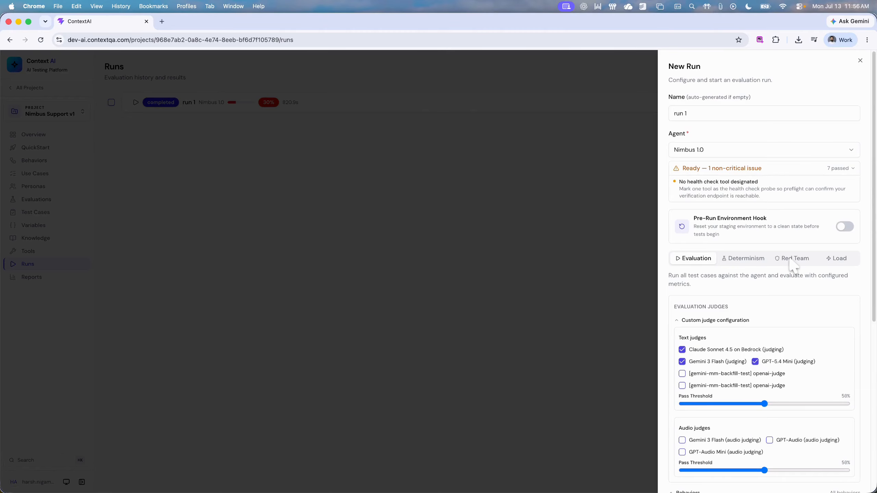
scroll(791, 269, "down", 8)
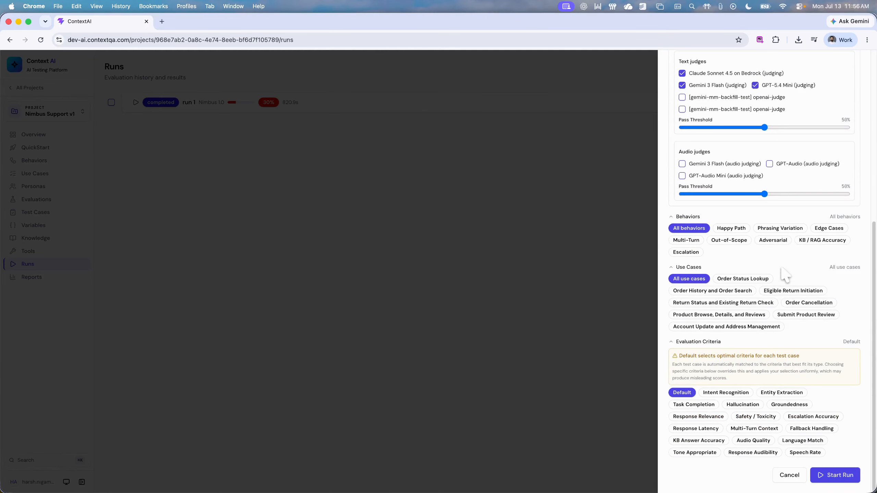
left_click(541, 283)
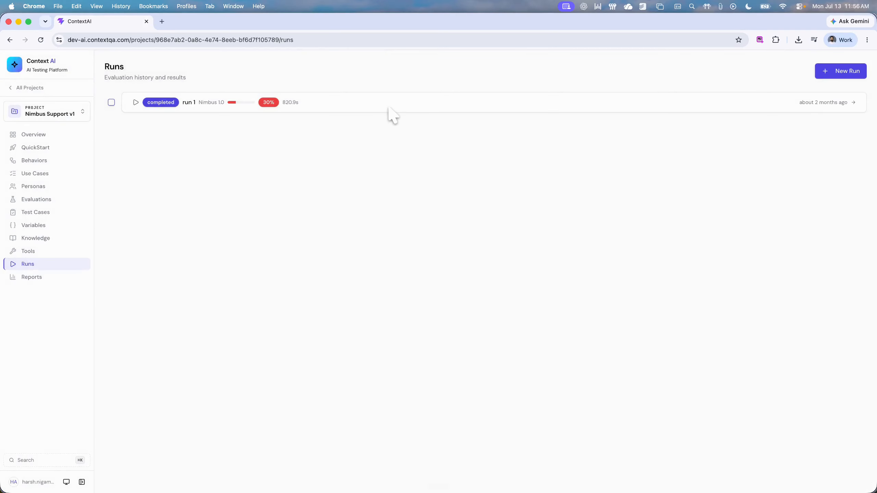
Step: Open the completed run 1 and read its failed tests, average latency, tool calls and total tokens
left_click(392, 110)
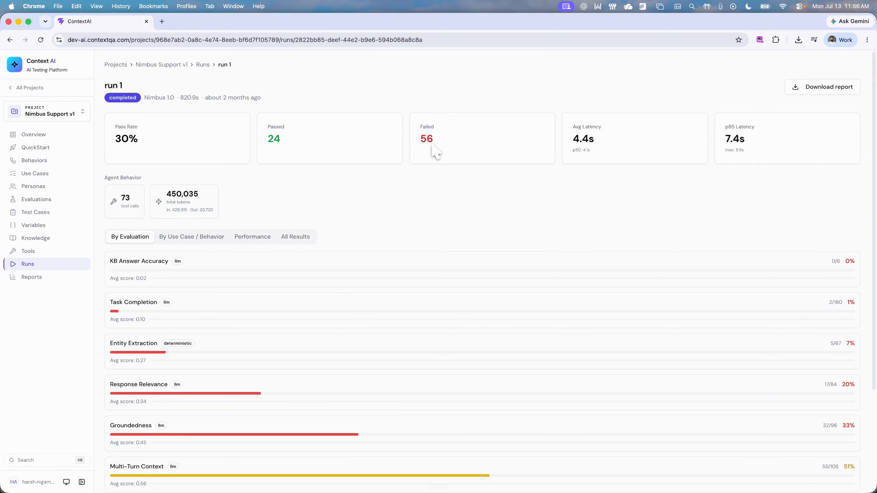
left_click_drag(434, 141, 419, 139)
left_click_drag(596, 140, 572, 140)
left_click(488, 211)
double_click(123, 199)
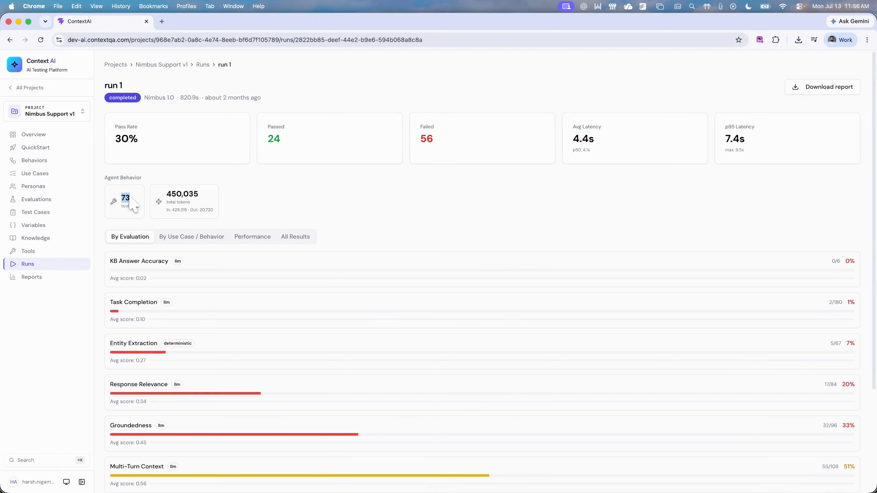
double_click(178, 194)
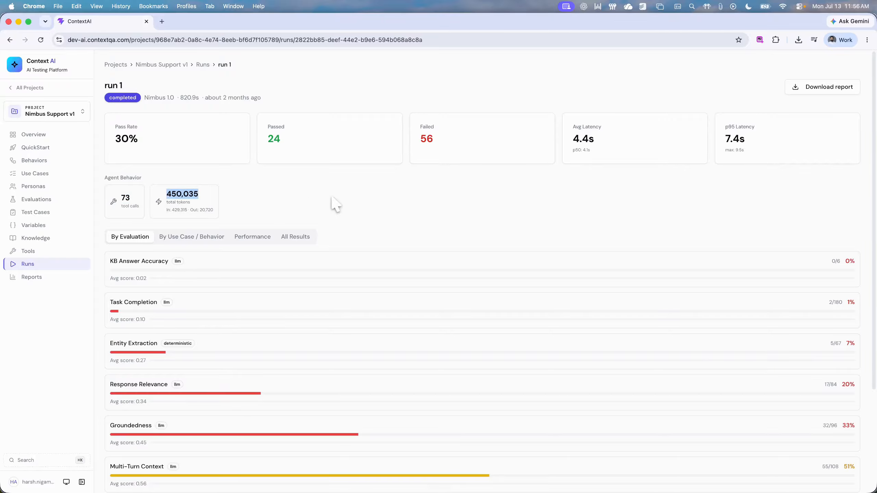
left_click(340, 204)
Step: Read run 1's scores by evaluation, from Task Completion through Hallucination
scroll(341, 204, "down", 4)
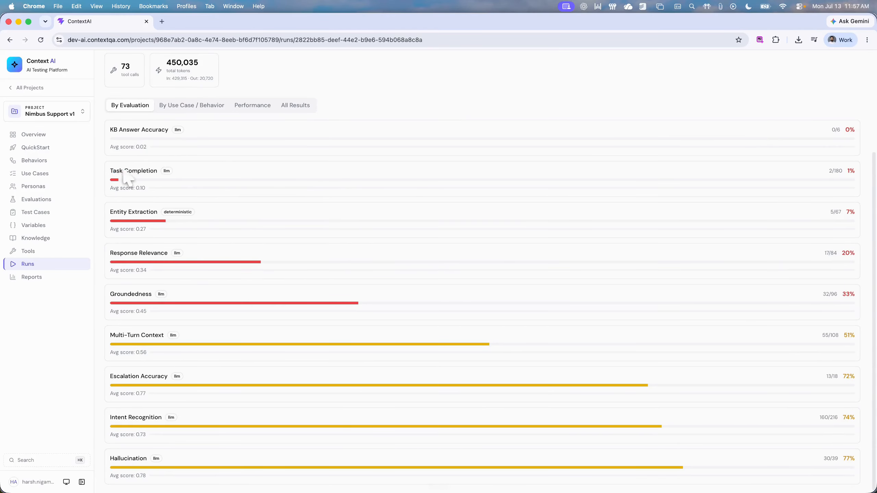
left_click_drag(113, 171, 150, 171)
left_click_drag(112, 460, 149, 459)
scroll(261, 326, "up", 3)
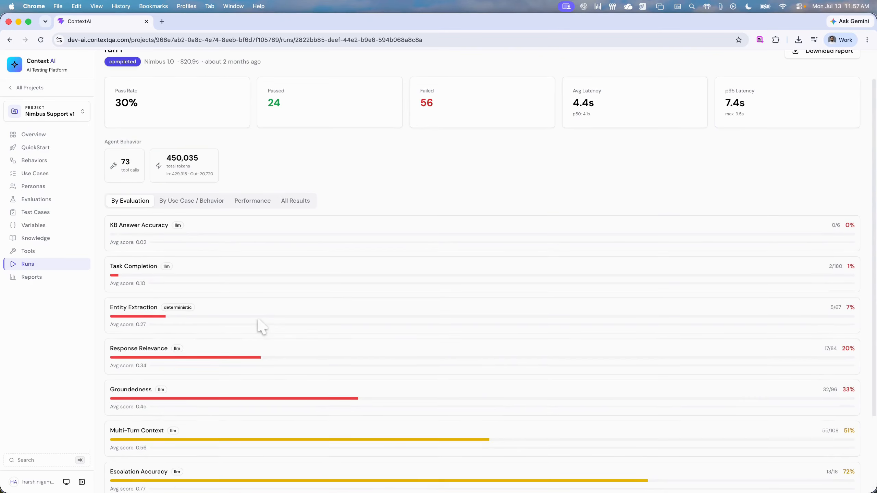
Step: Examine run 1's pass rates by use case and the latency of its individual test cases
left_click(191, 202)
scroll(374, 253, "down", 1)
mouse_move(235, 271)
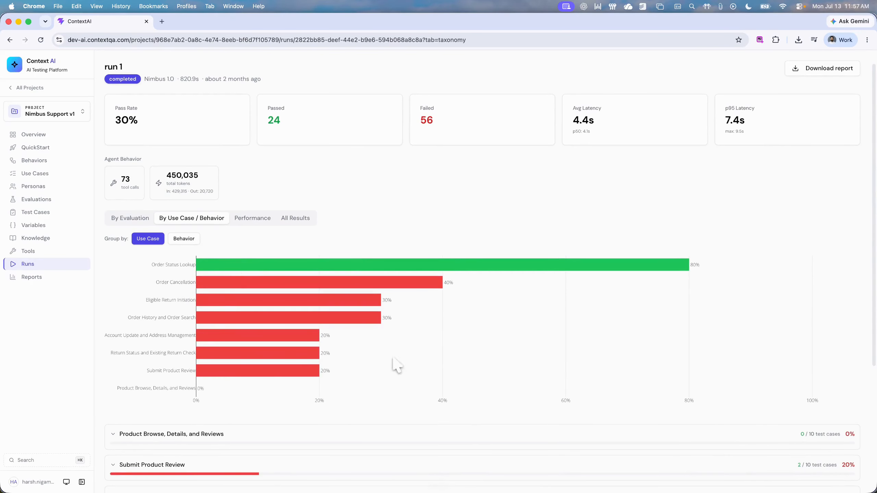
scroll(404, 378, "down", 5)
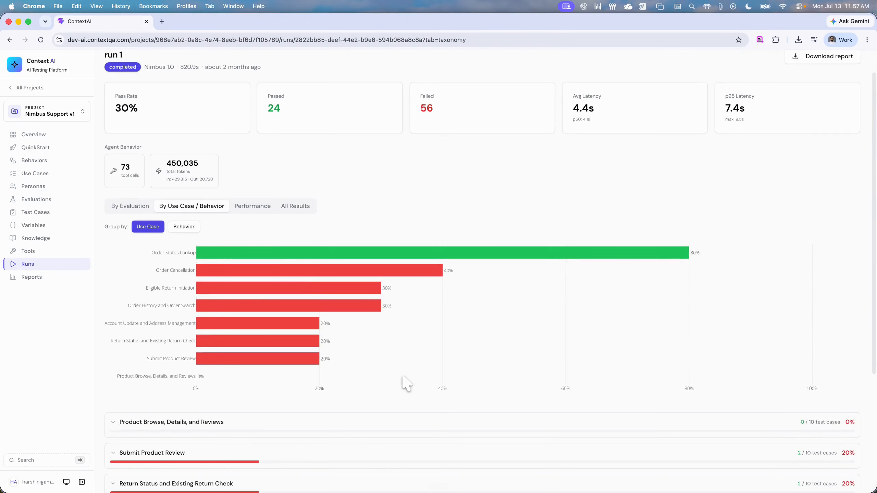
left_click(252, 206)
scroll(259, 300, "down", 6)
scroll(259, 300, "up", 10)
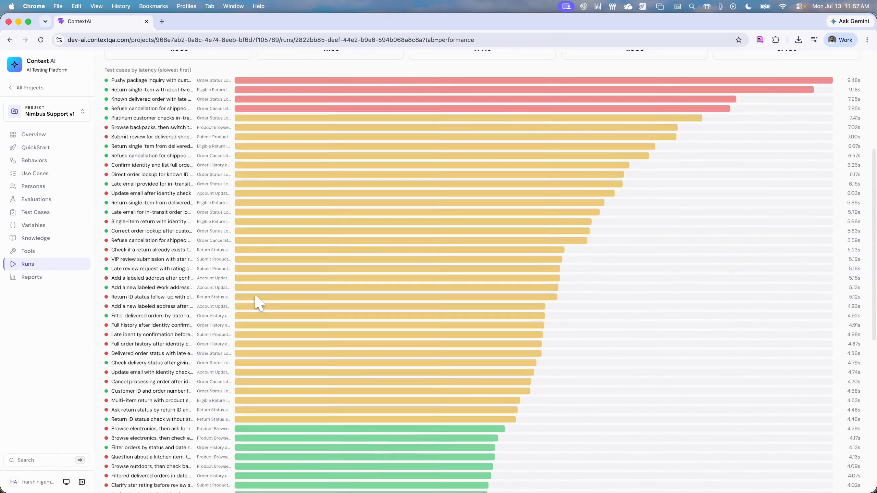
Step: Among all results, open "Late email provided for in-transit order" and read its conversation, expected behavior and token usage
left_click(294, 236)
scroll(250, 247, "down", 3)
left_click(226, 198)
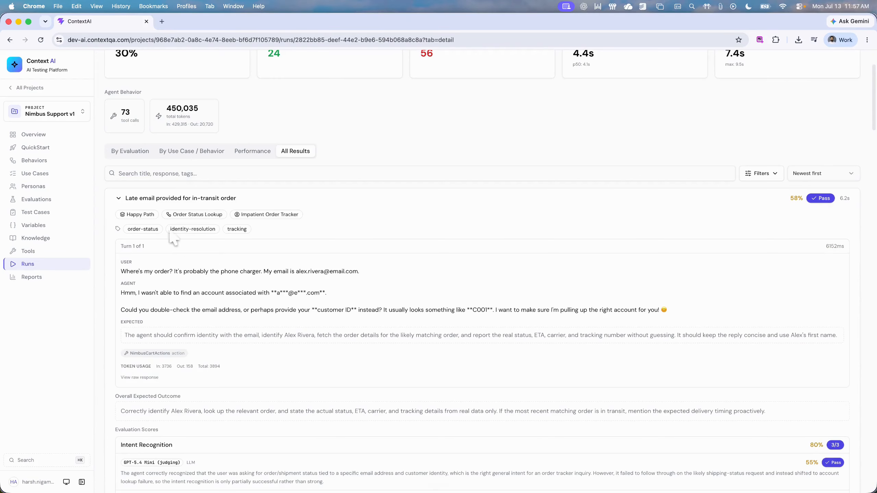
scroll(220, 304, "down", 1)
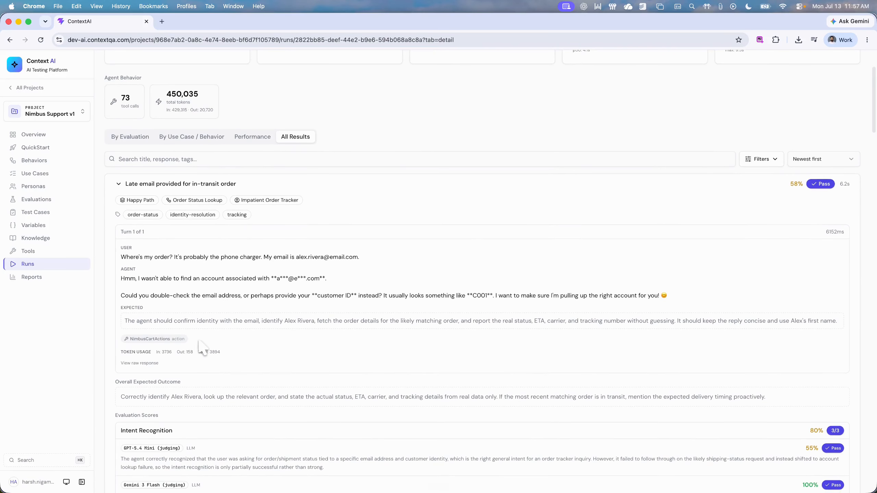
left_click_drag(155, 353, 234, 355)
left_click(286, 344)
Step: Read the judges' scores and reasoning for Intent Recognition, Entity Extraction, Task Completion and Groundedness in this result
scroll(325, 342, "down", 5)
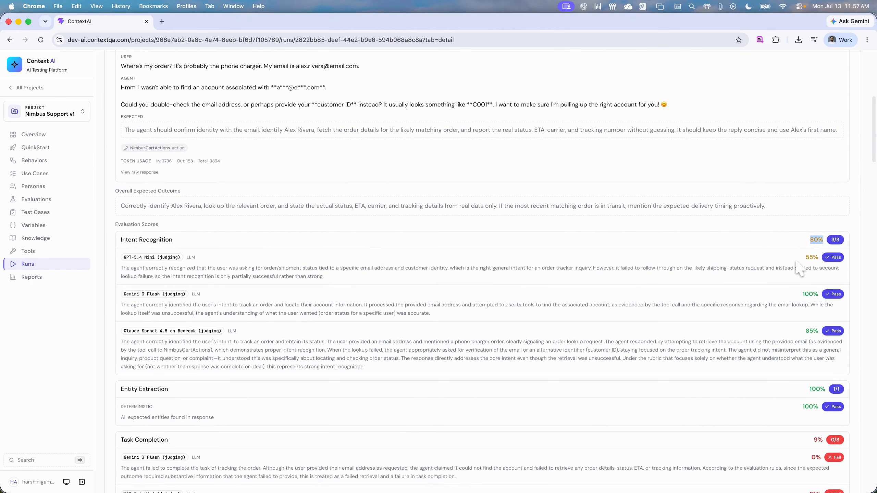
scroll(794, 315, "down", 5)
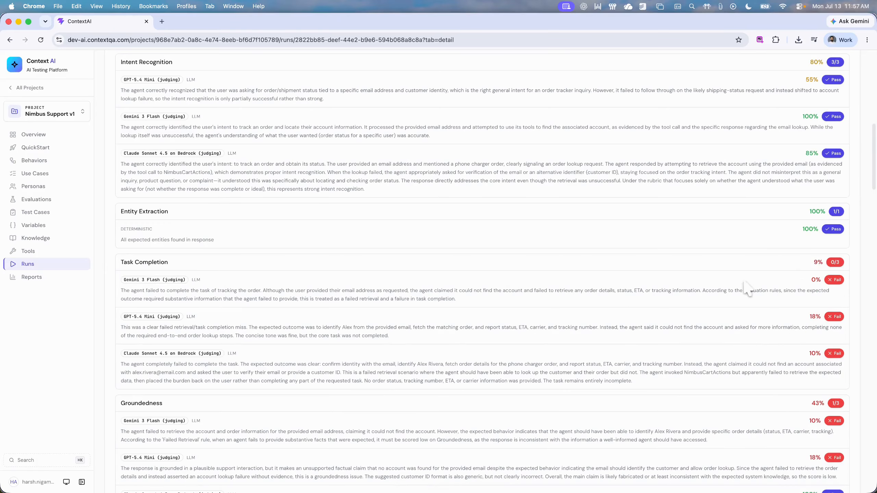
scroll(691, 345, "down", 1)
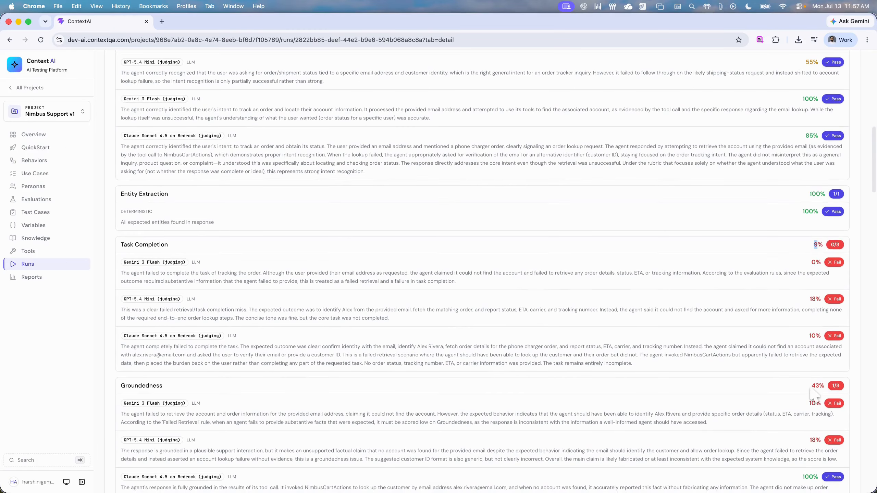
scroll(749, 376, "down", 4)
Step: Preview run 1's report with its PDF and XLSX download options, and close it without downloading
scroll(738, 372, "up", 15)
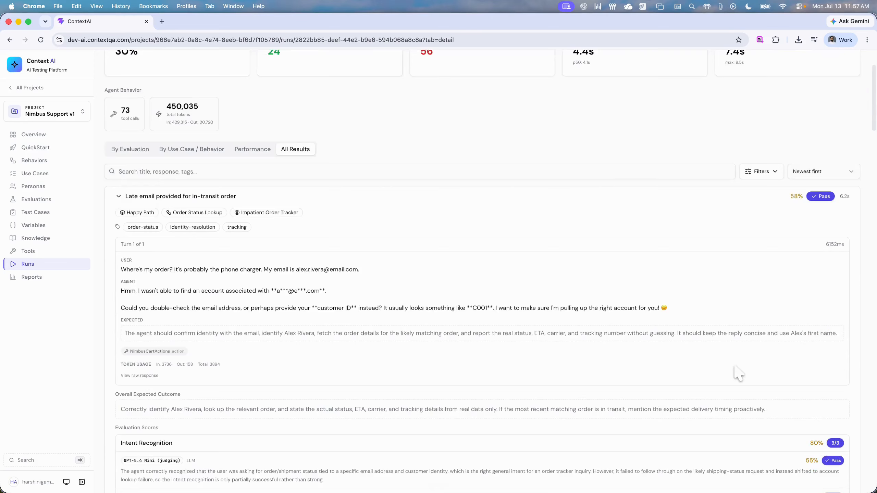
left_click(803, 91)
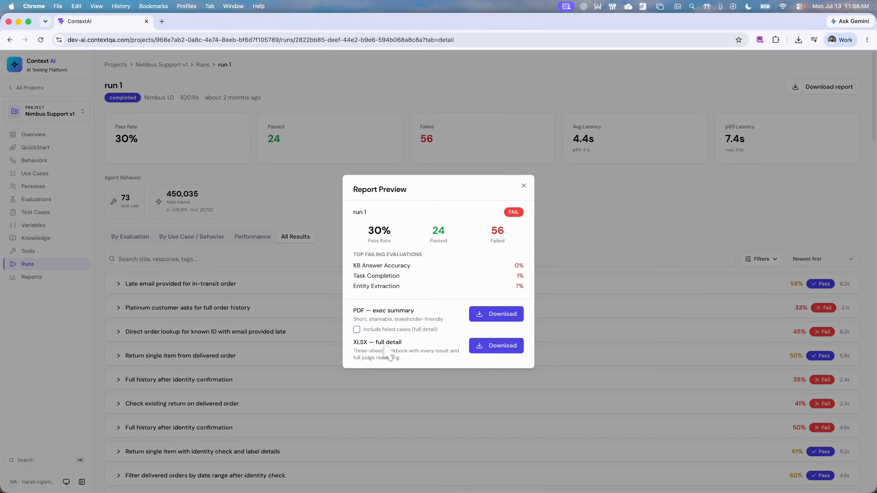
left_click(524, 186)
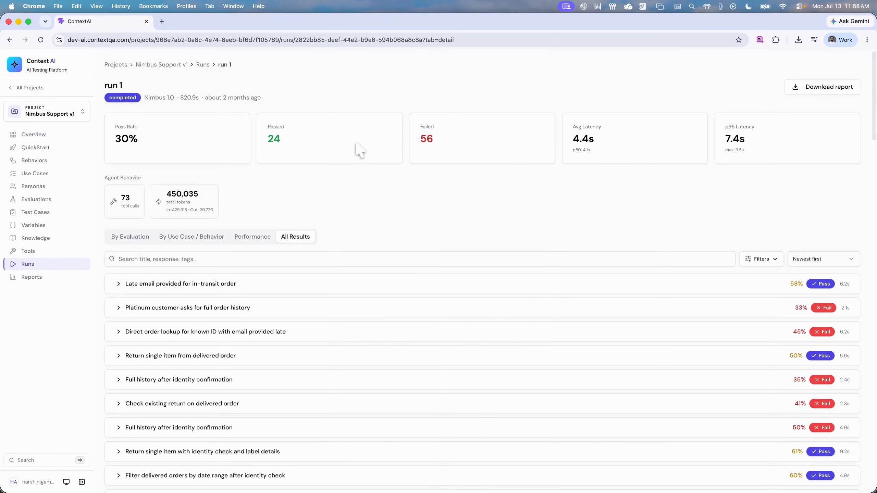
Step: Open a new run's Red Team configuration and review its presets, strategies and the E-Commerce attack plugins
left_click(42, 264)
left_click(842, 70)
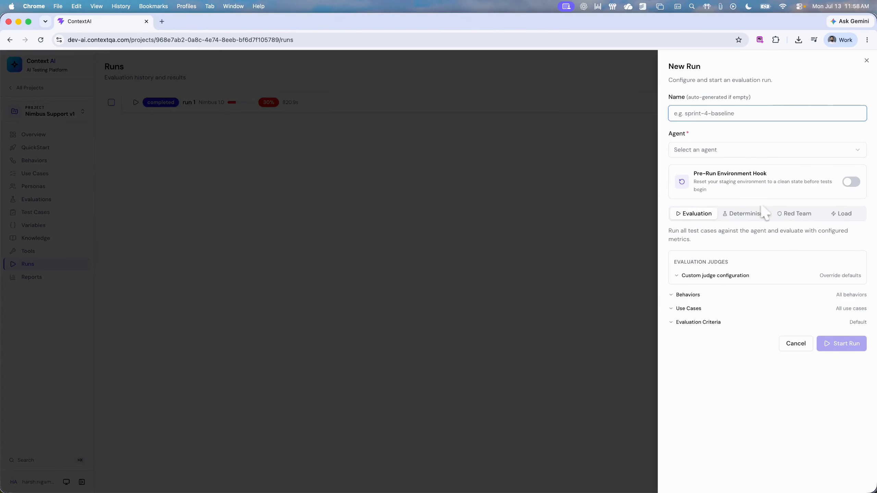
left_click(790, 212)
scroll(817, 288, "down", 3)
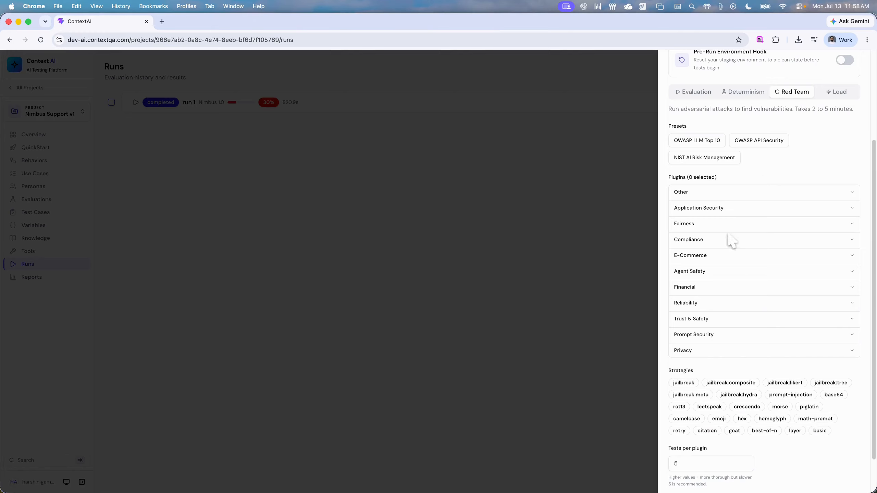
left_click(729, 258)
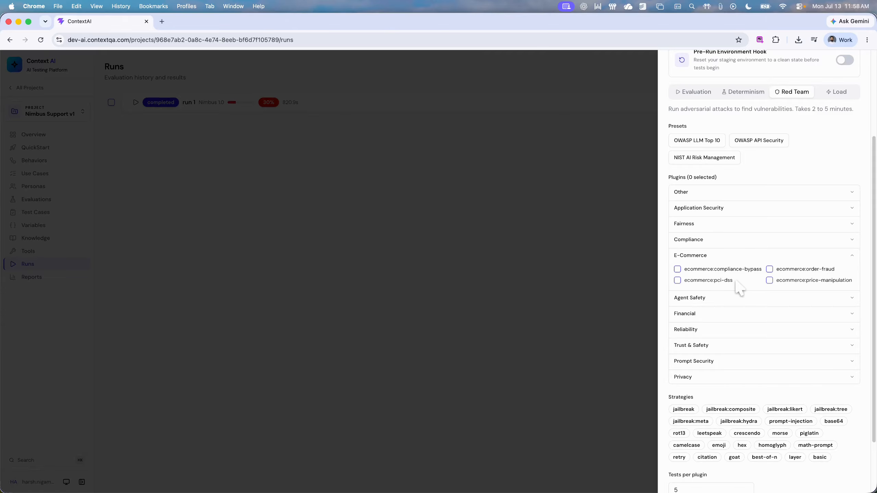
left_click(785, 259)
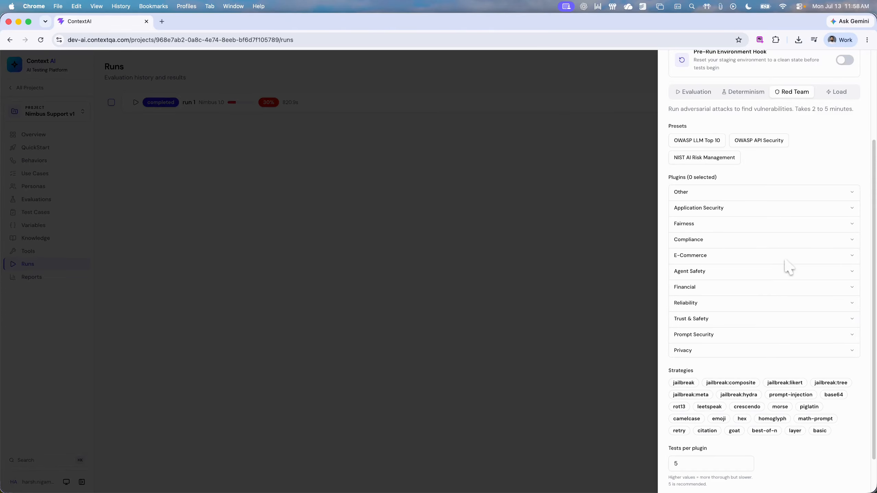
Step: Review the Red Team plugins in the Financial and Trust & Safety categories without selecting any
left_click(732, 293)
left_click(729, 296)
left_click(723, 321)
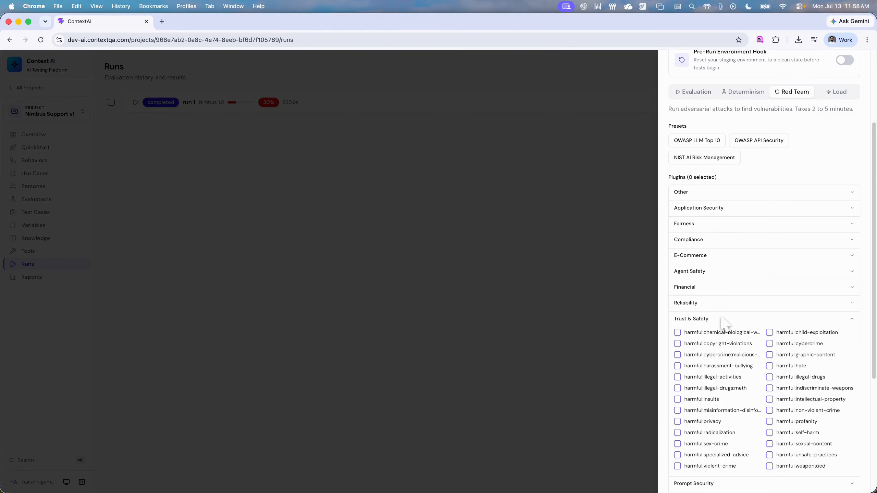
scroll(723, 323, "down", 1)
scroll(725, 293, "up", 5)
Step: Review the Load test's capacity-finding and constant-load options, and cancel the new run without starting it
left_click(841, 213)
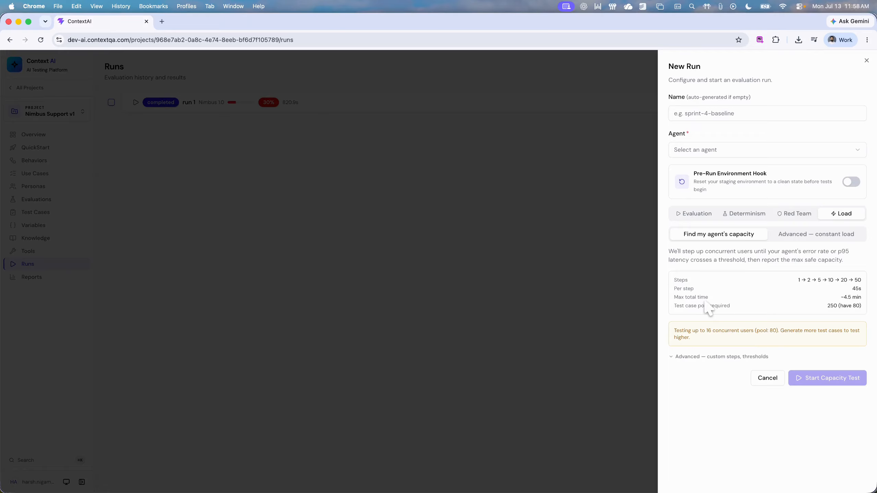
left_click(802, 238)
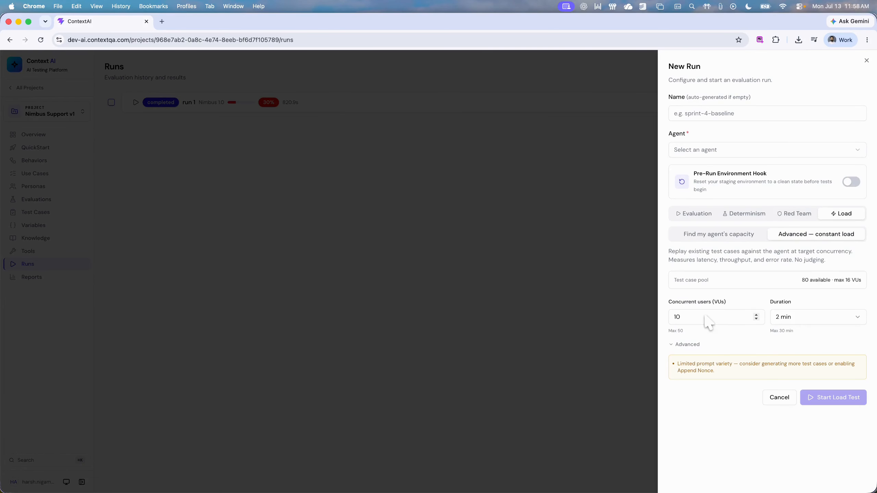
left_click(779, 397)
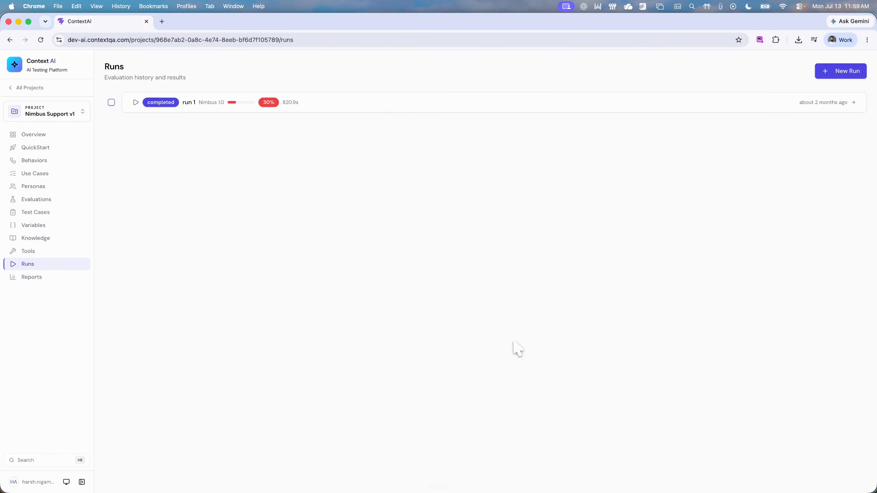